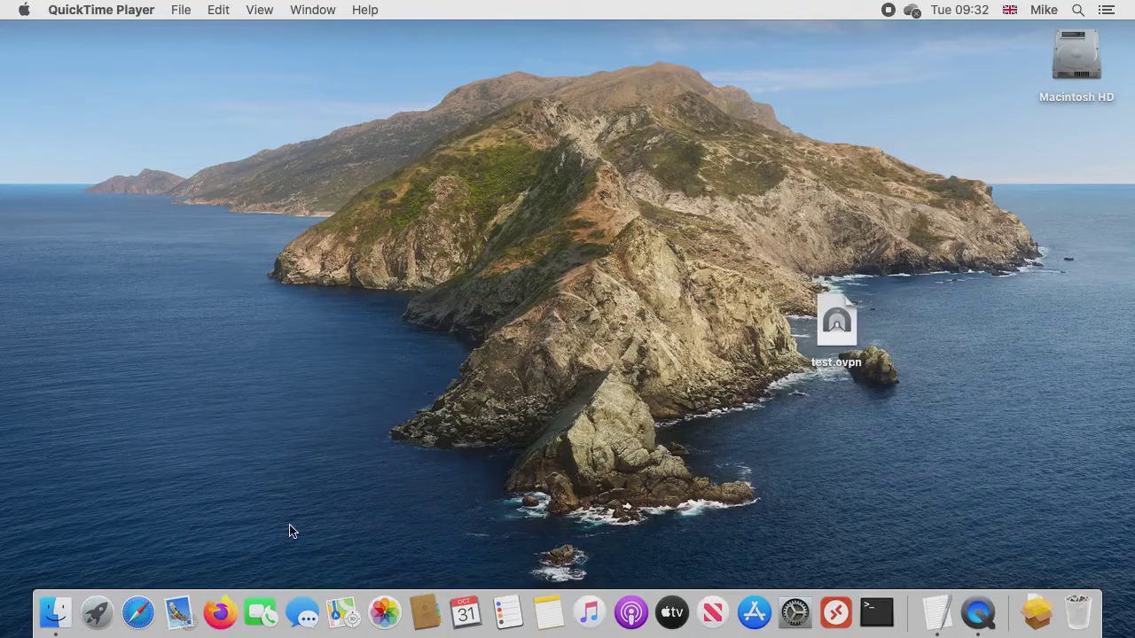
- Launch Firefox and load the tunnelblick.net home page
click(220, 611)
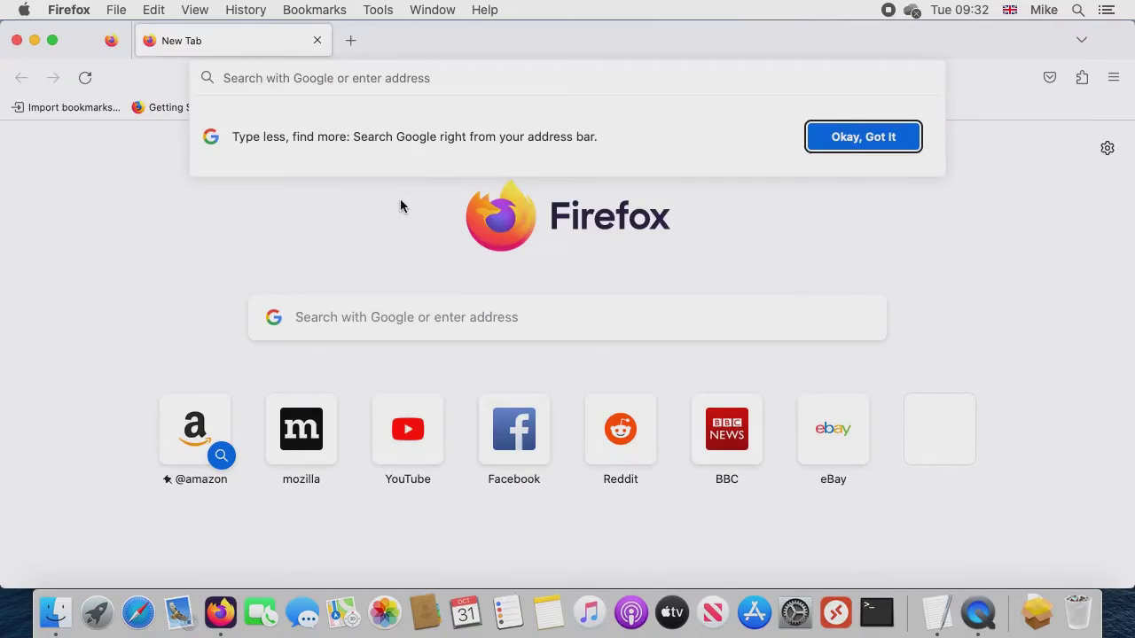
text(tunn)
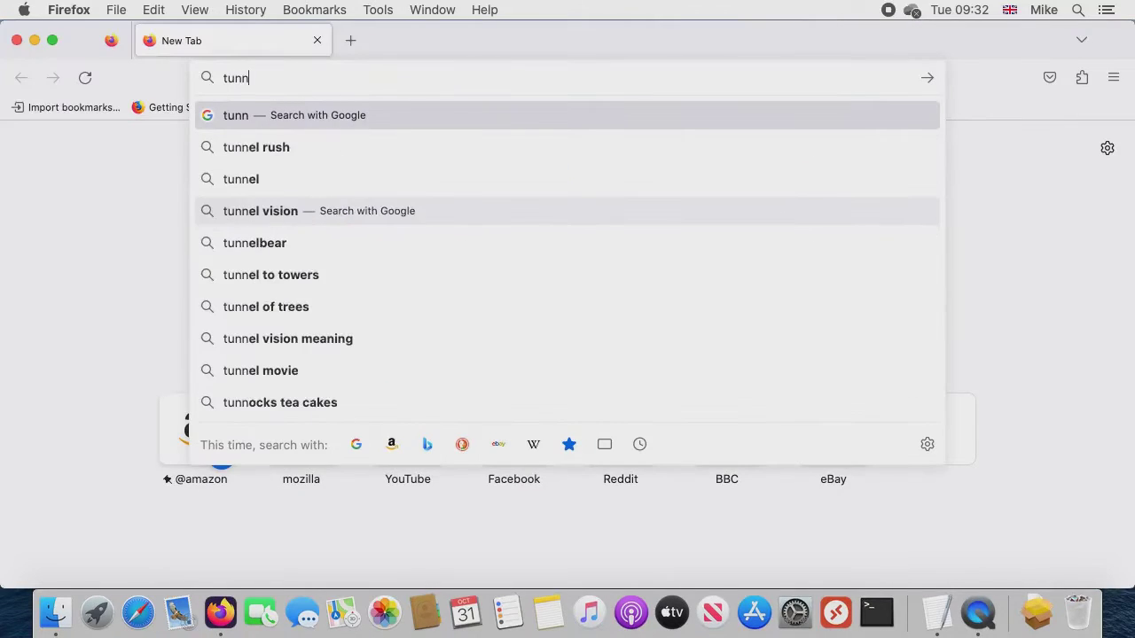
text(elblic)
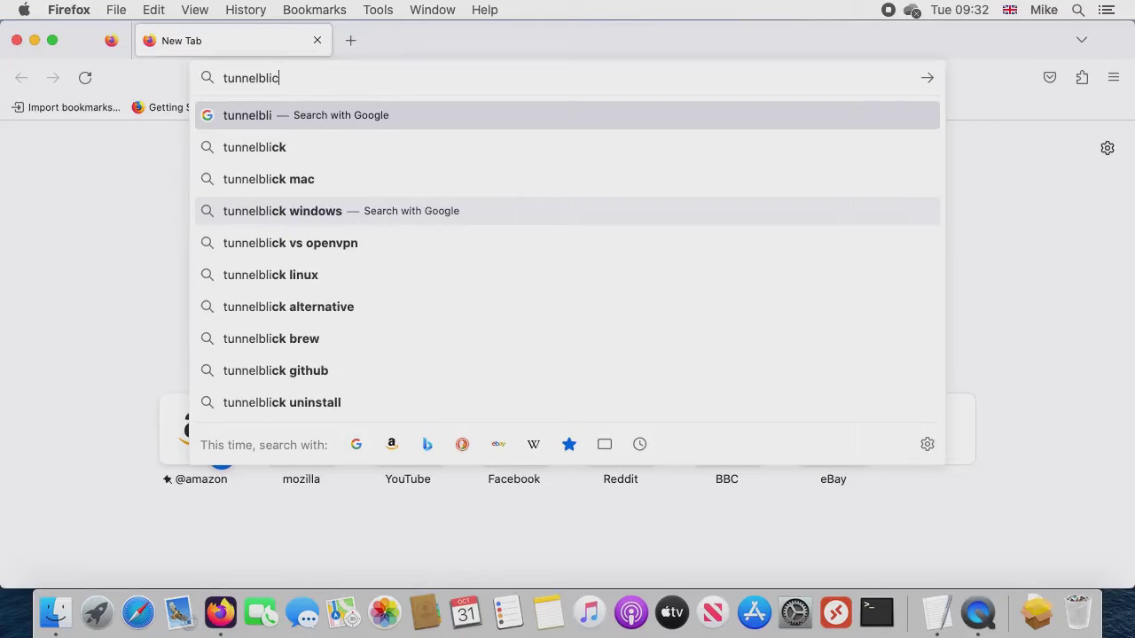
text(k.net)
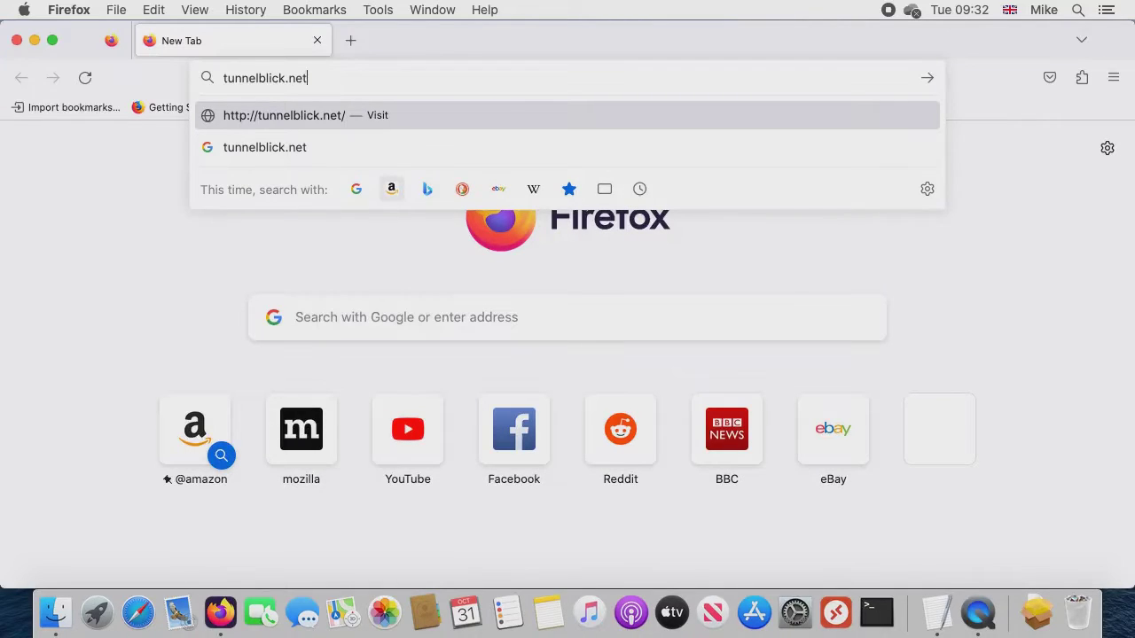
key(Return)
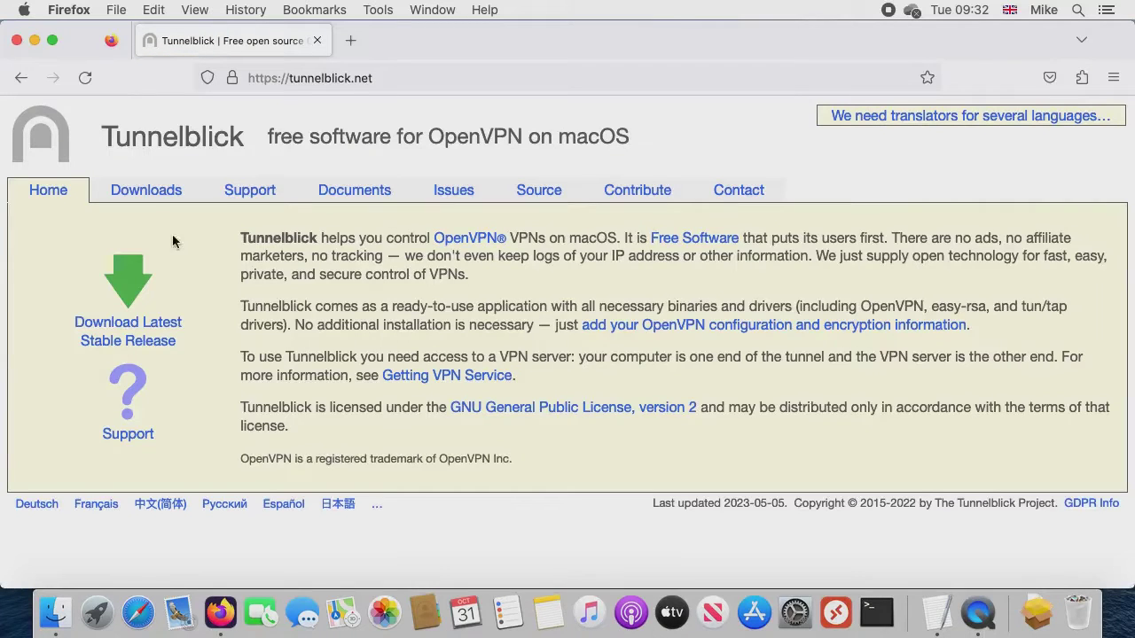
- From the Downloads page, download the stable Tunnelblick 3.8.8e disk image
click(149, 194)
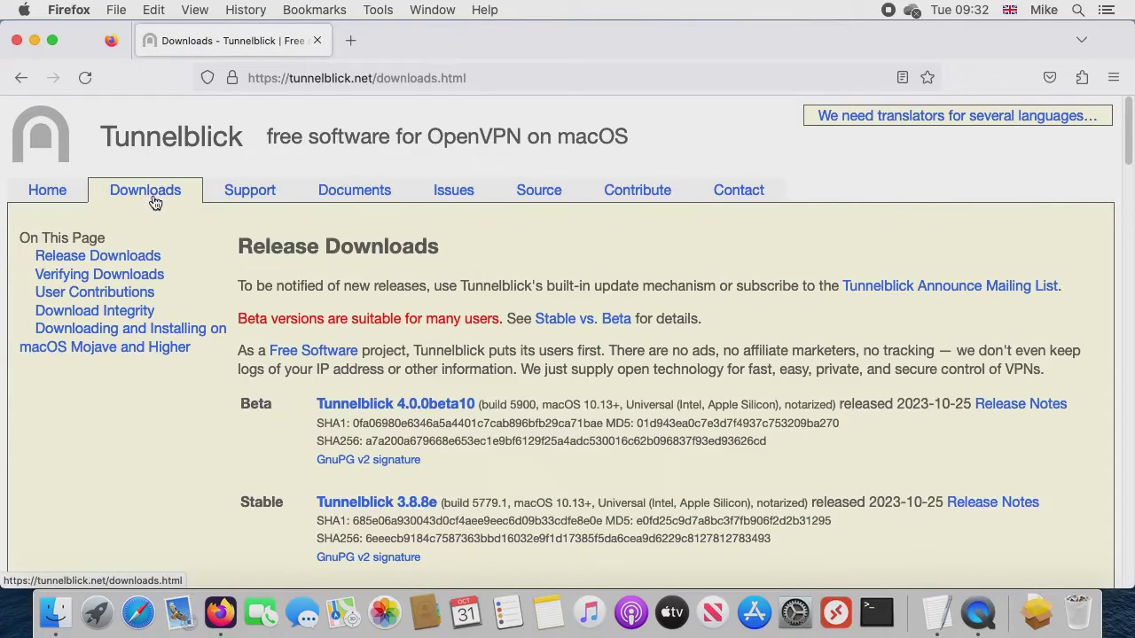
click(393, 504)
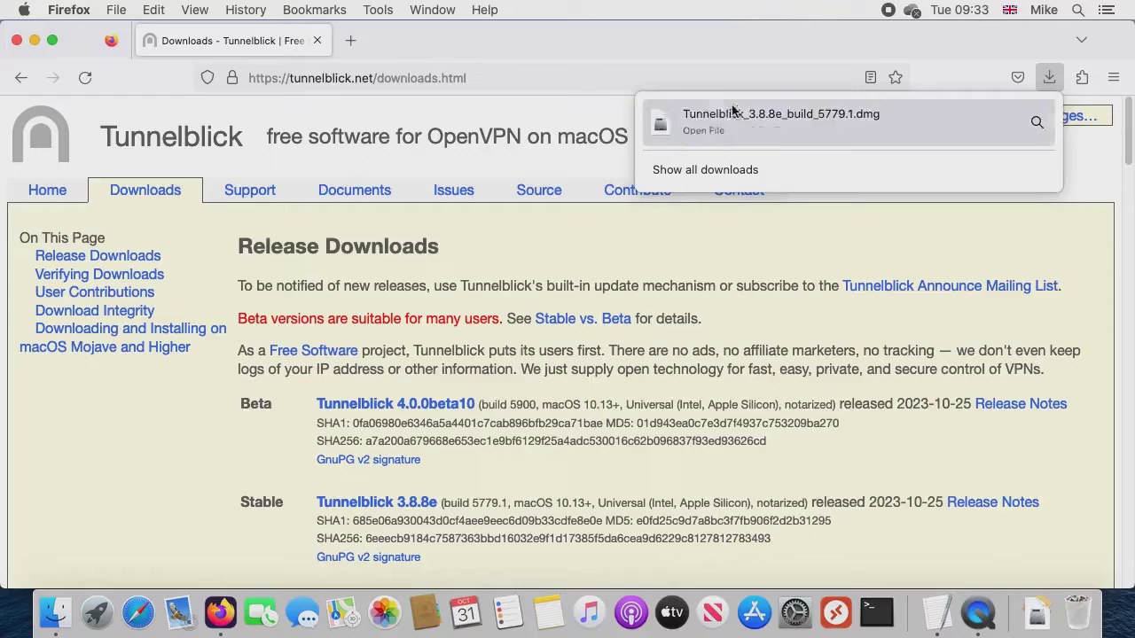
- Open the Tunnelblick 3.8.8e disk image, launch the installer, accept the warning and authorize with the account password
click(653, 120)
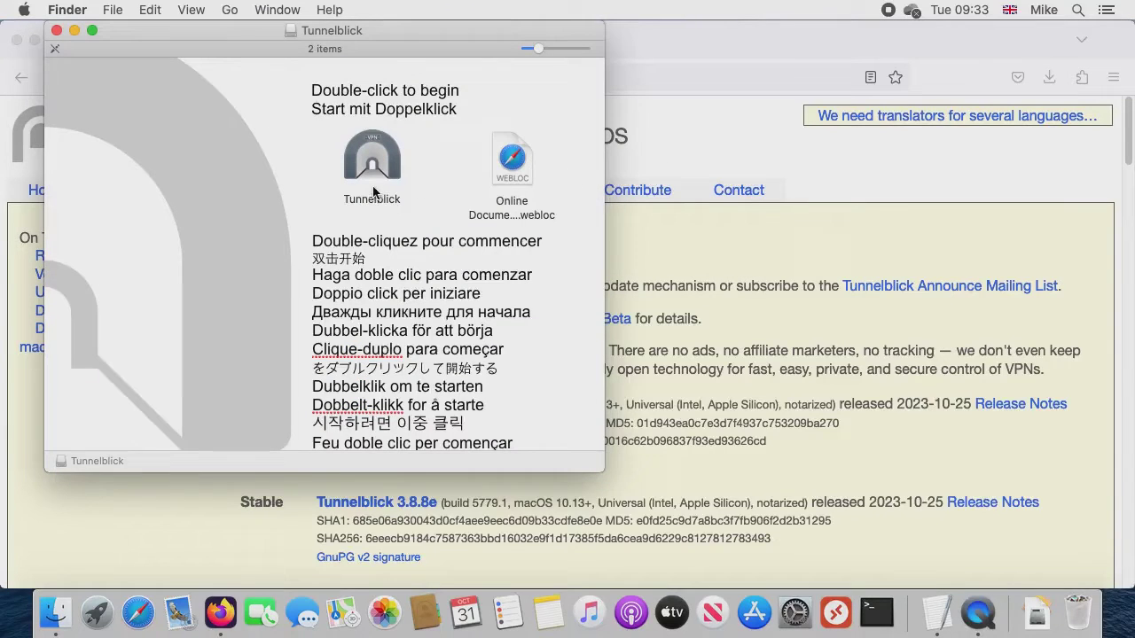
double_click(358, 156)
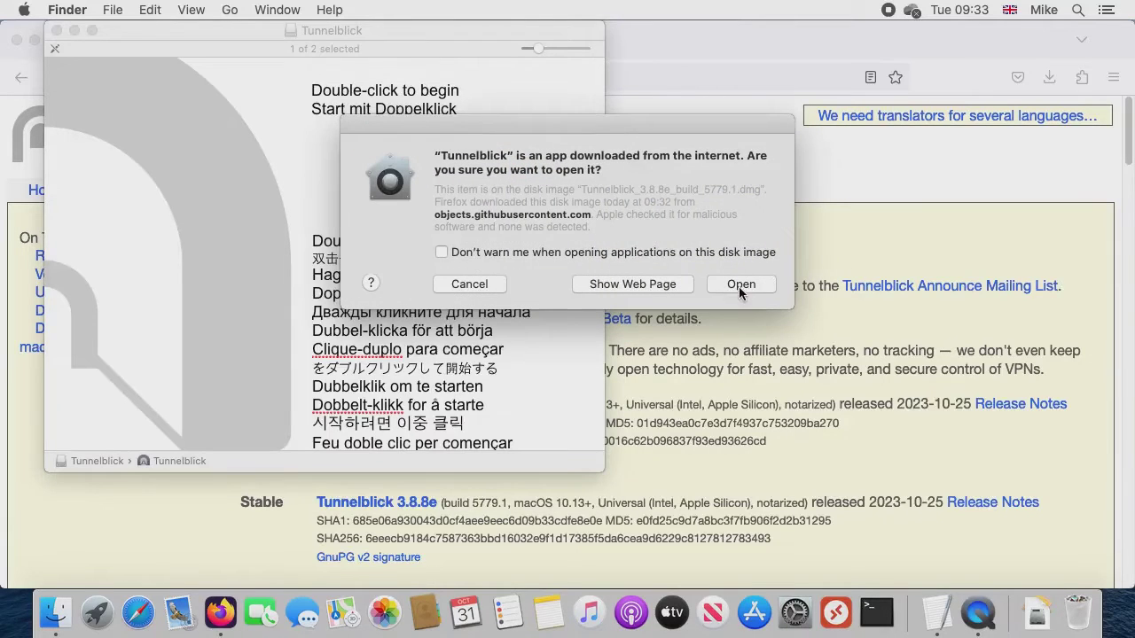
click(739, 284)
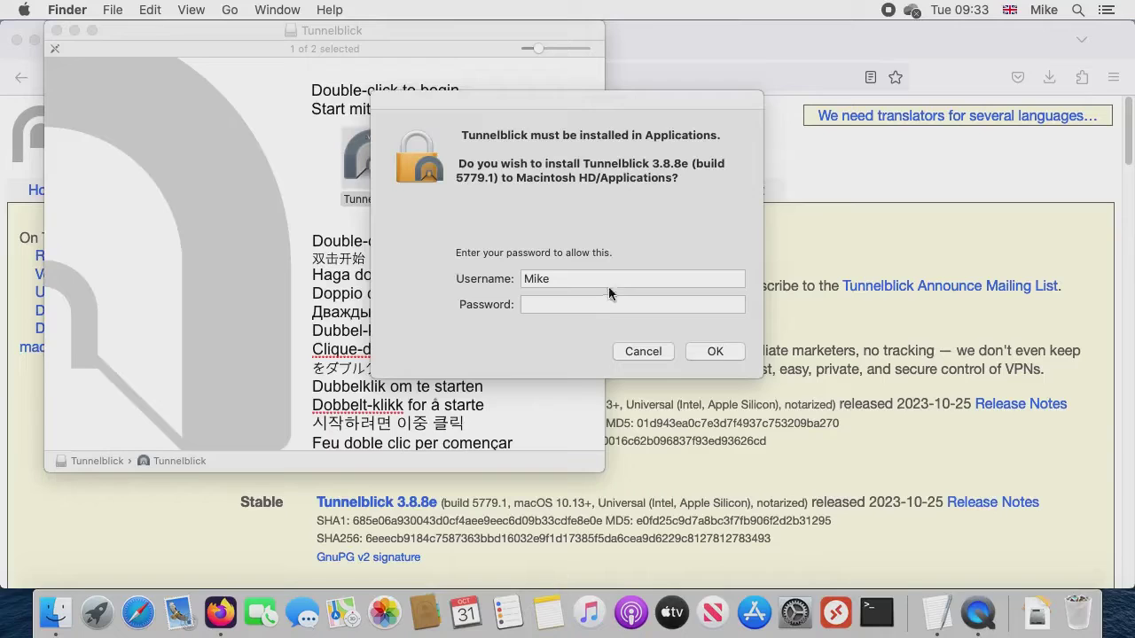
click(604, 309)
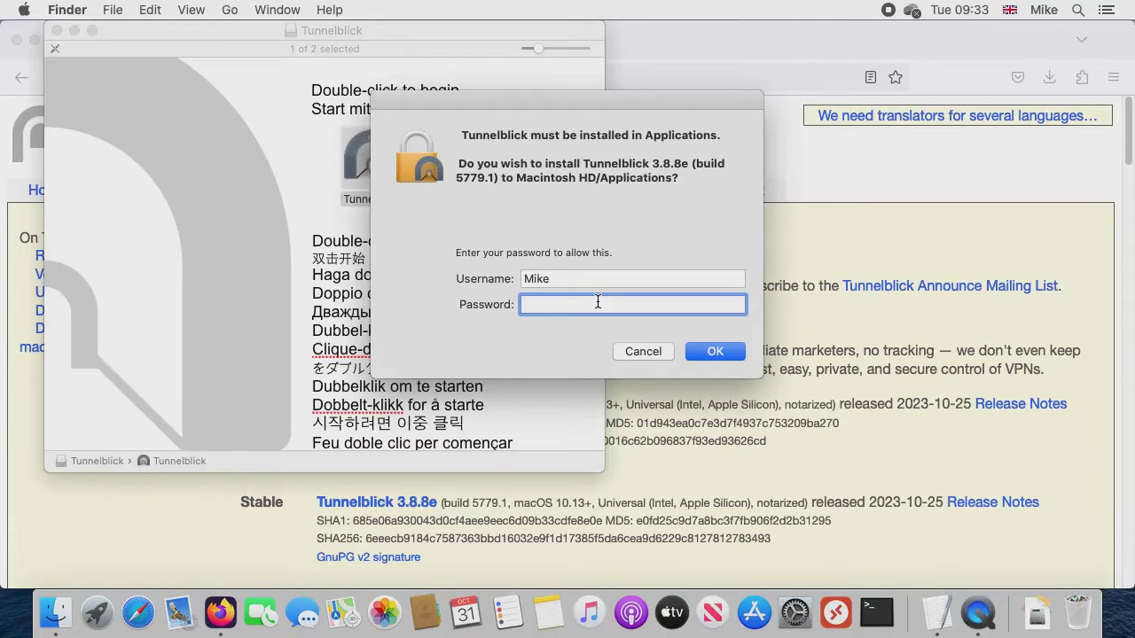
text(••••)
key(Return)
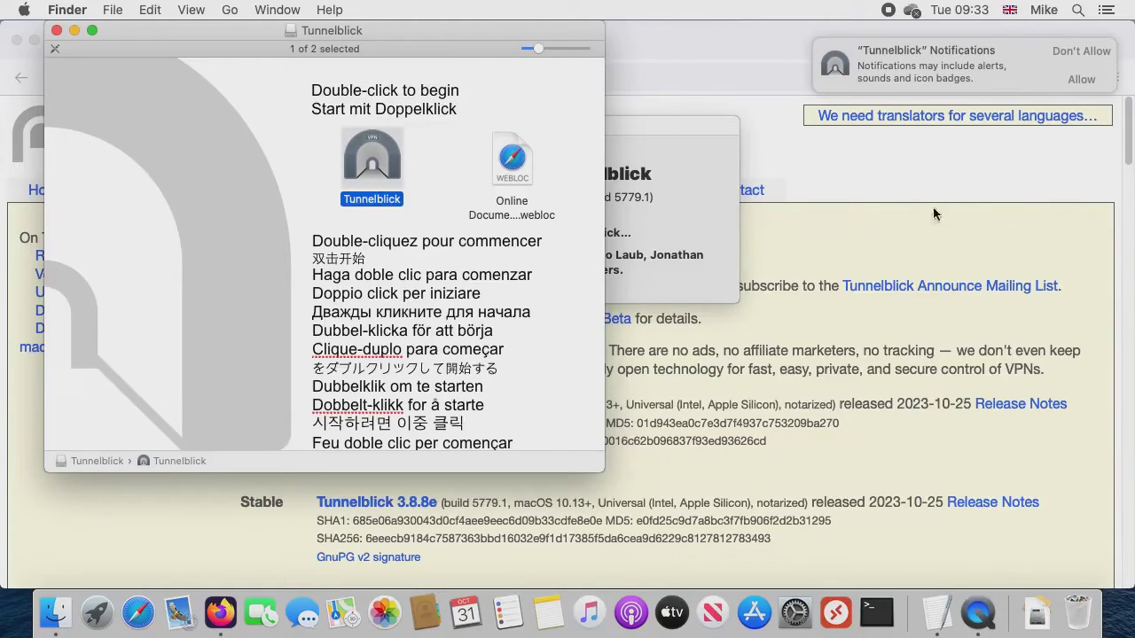
- Allow notifications, answer 'I have configuration files', dismiss the instructions, and minimize Firefox to reveal test.ovpn
click(1084, 78)
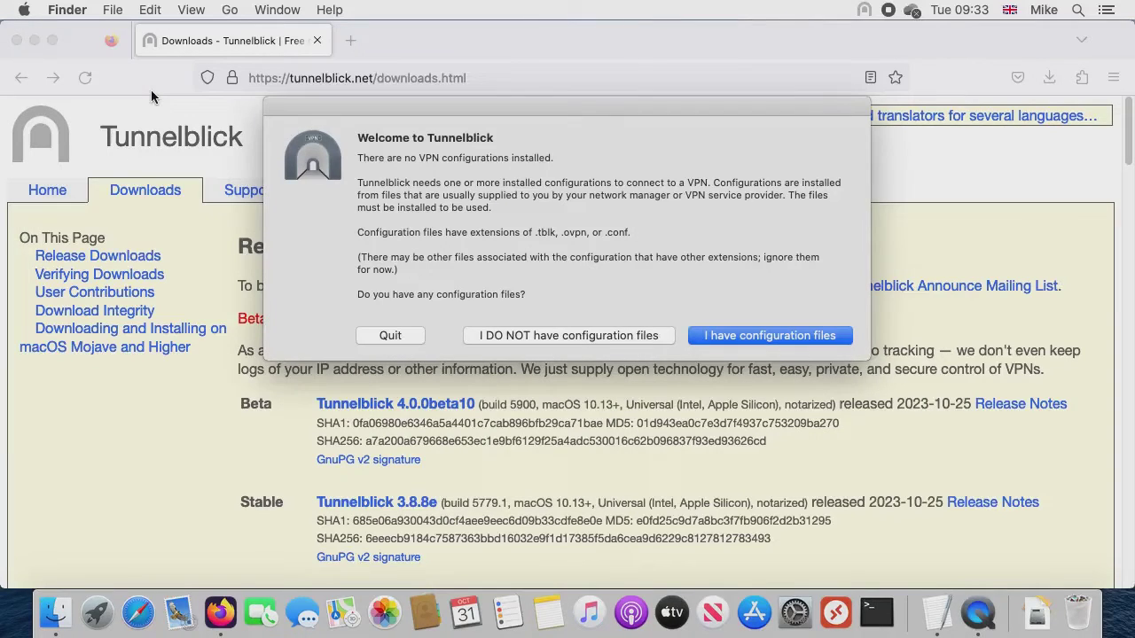
click(719, 338)
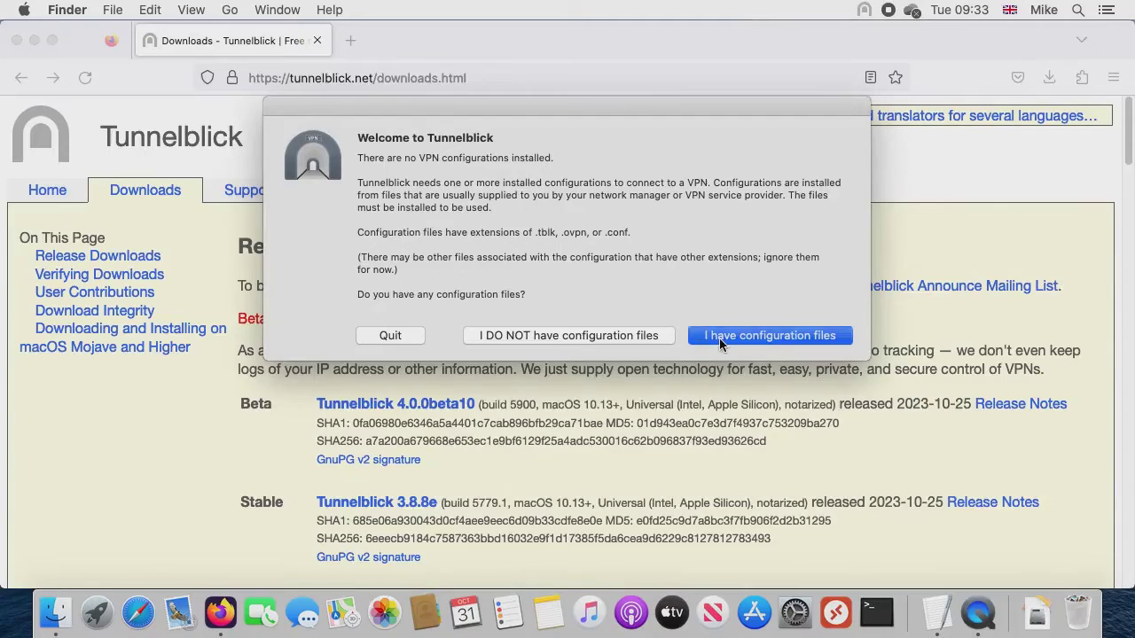
click(721, 460)
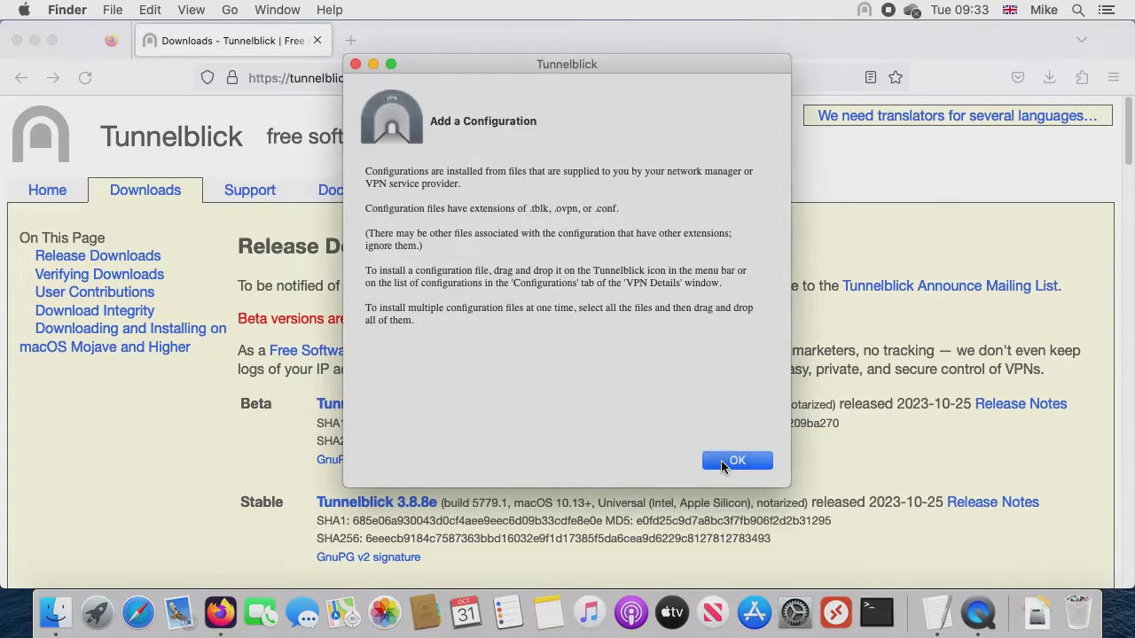
click(129, 58)
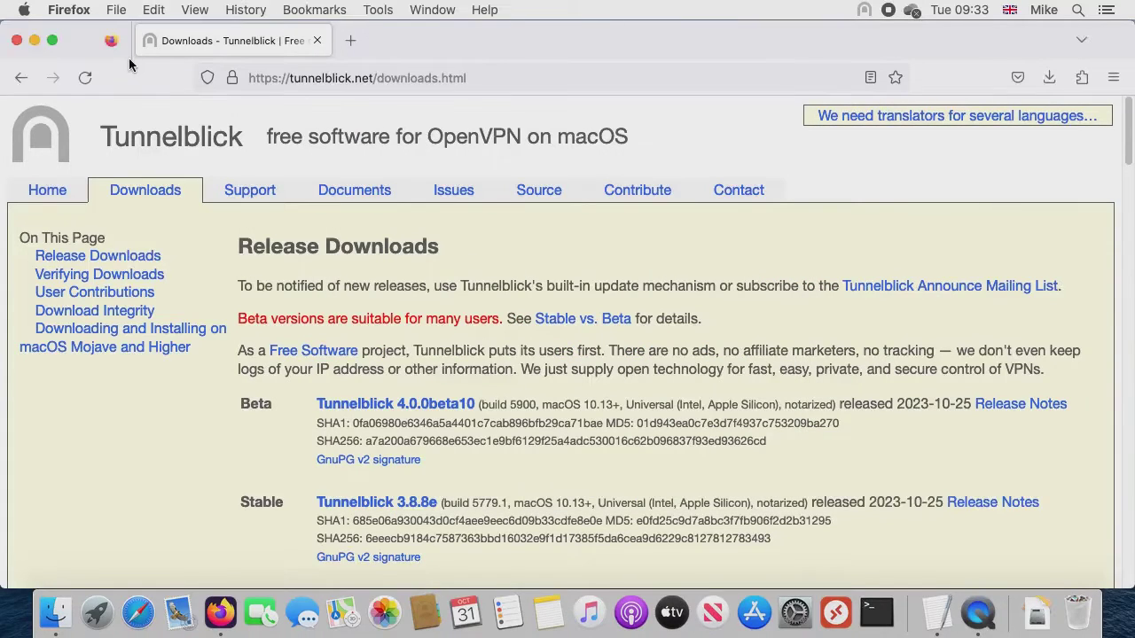
click(32, 41)
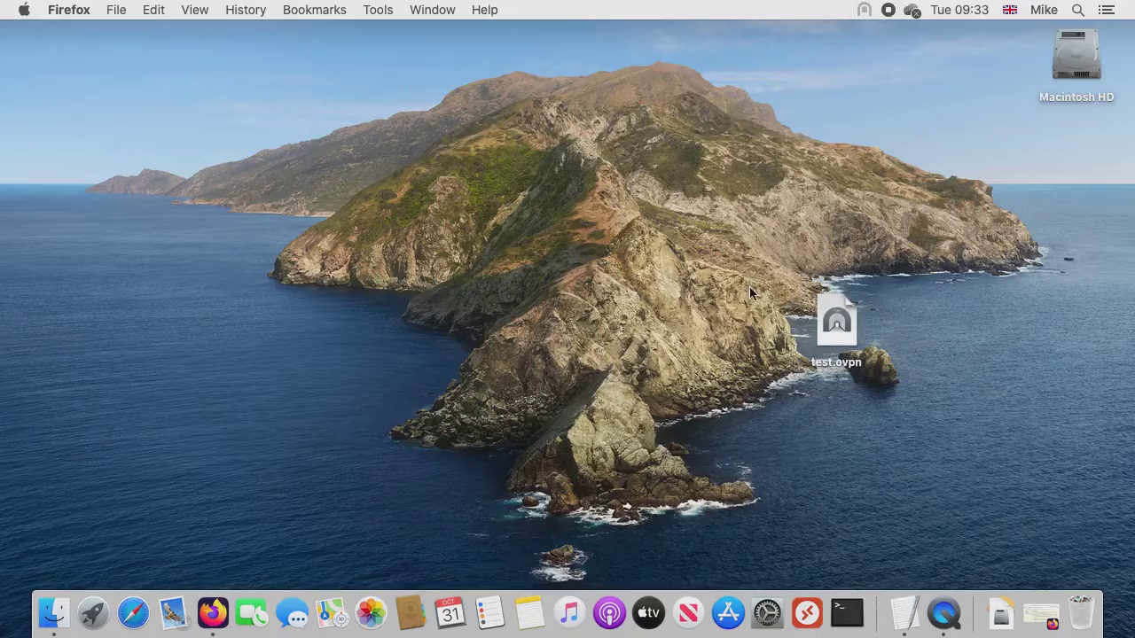
- Drop test.ovpn onto the Tunnelblick menu-bar icon and install it for Only Me, authorizing with the password
drag(826, 308, 863, 13)
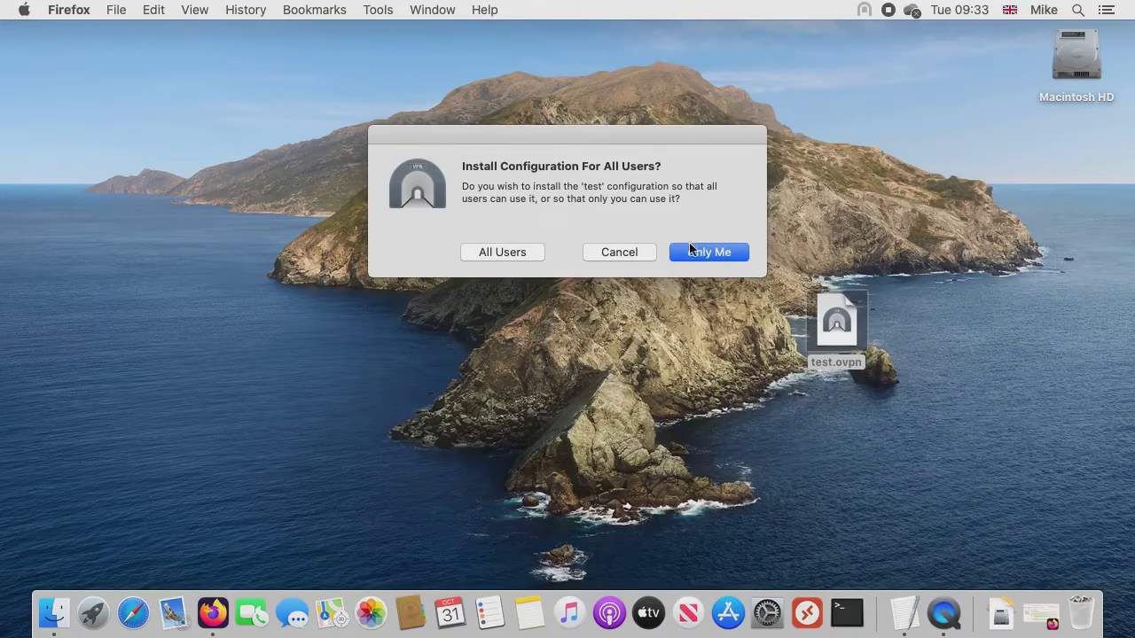
click(697, 253)
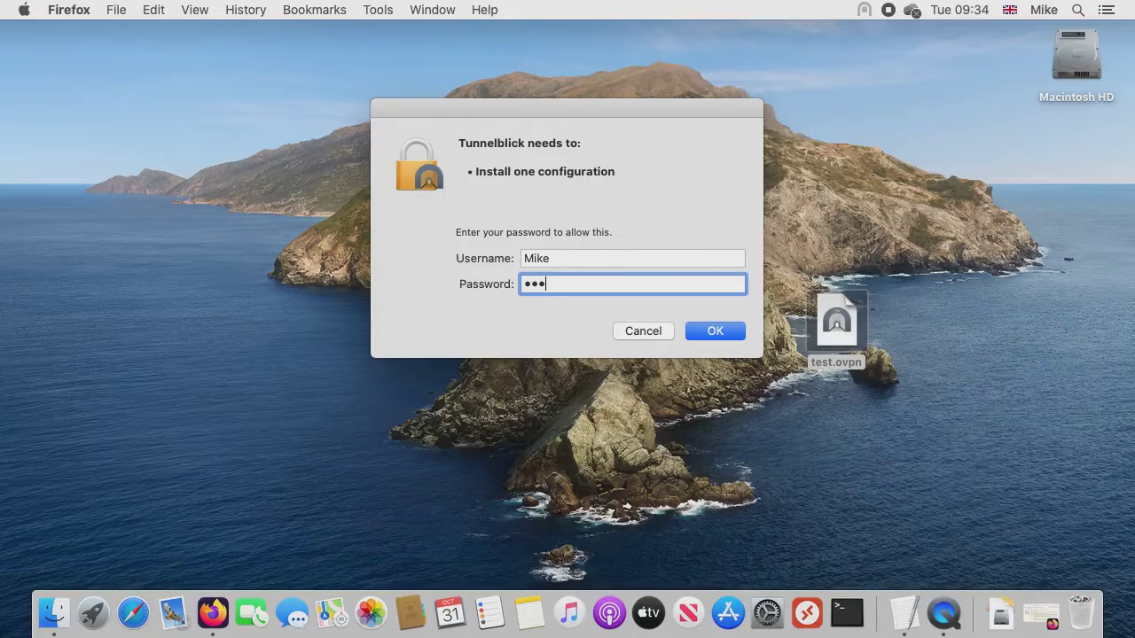
key(Return)
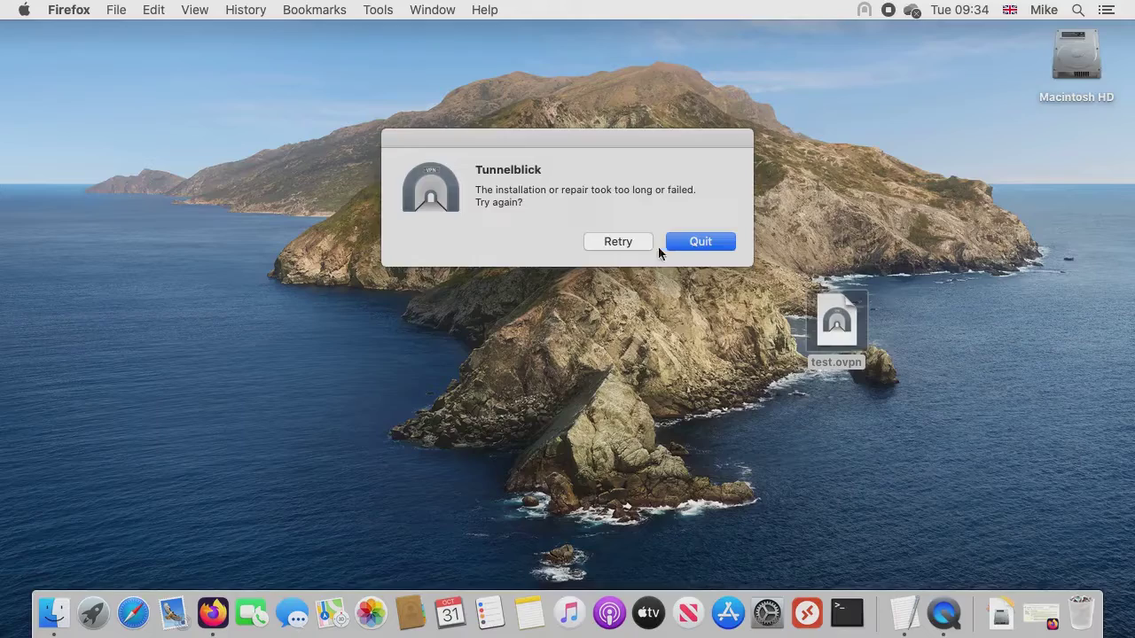
- Retry the failed configuration install six times, then quit Tunnelblick
click(614, 242)
click(615, 242)
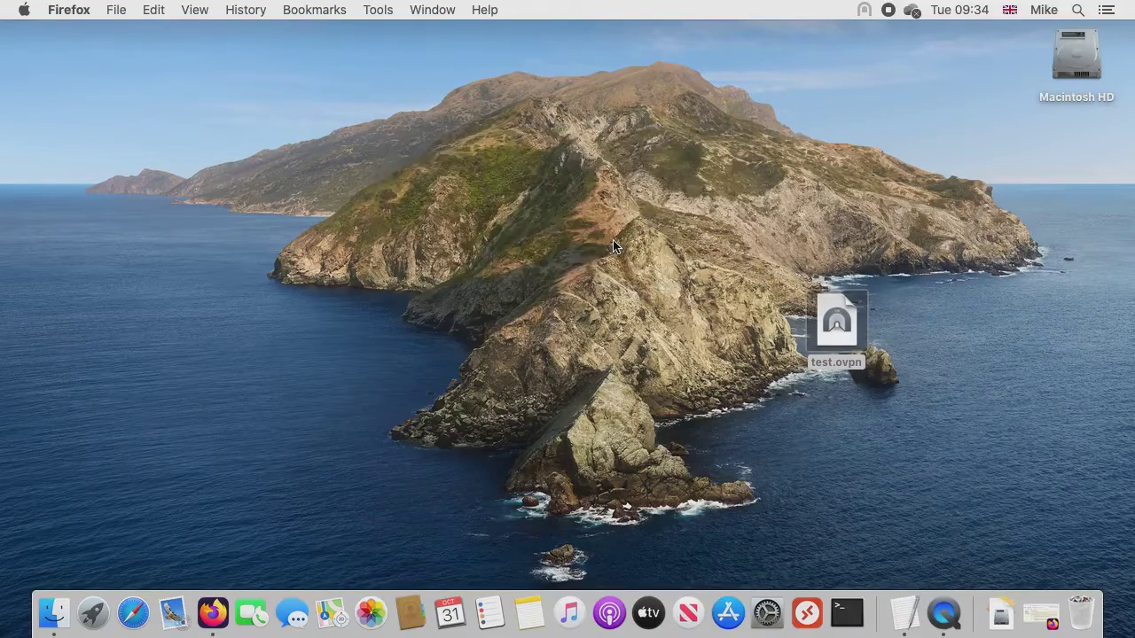
click(614, 242)
click(614, 243)
click(614, 242)
click(614, 242)
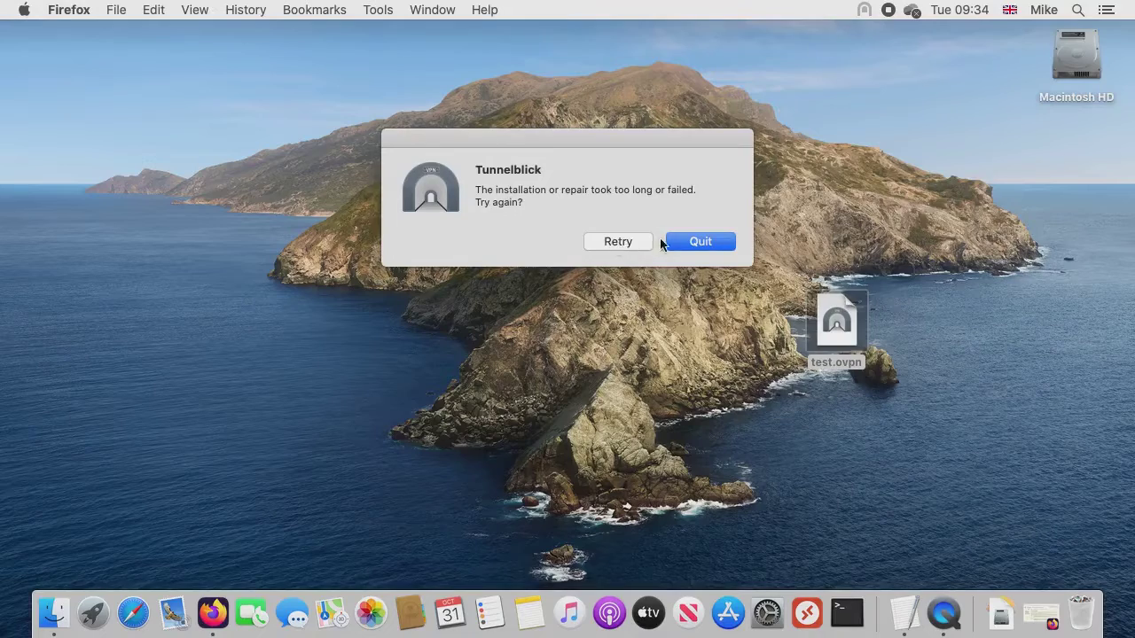
click(685, 243)
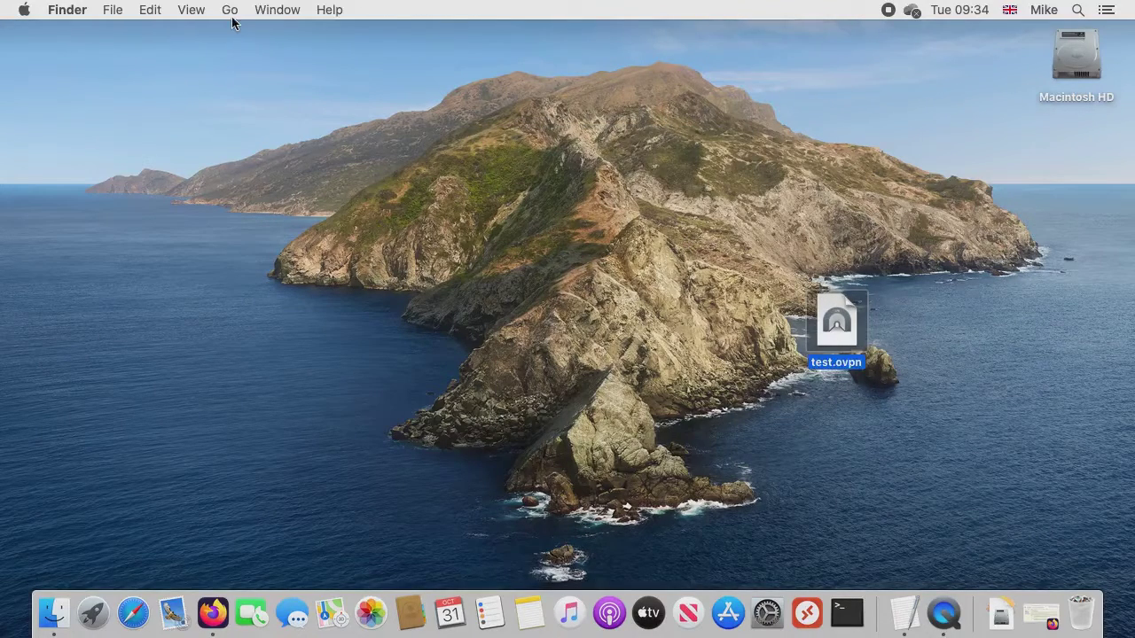
- Open the Computer view and expand Macintosh HD and its Library folder
click(229, 10)
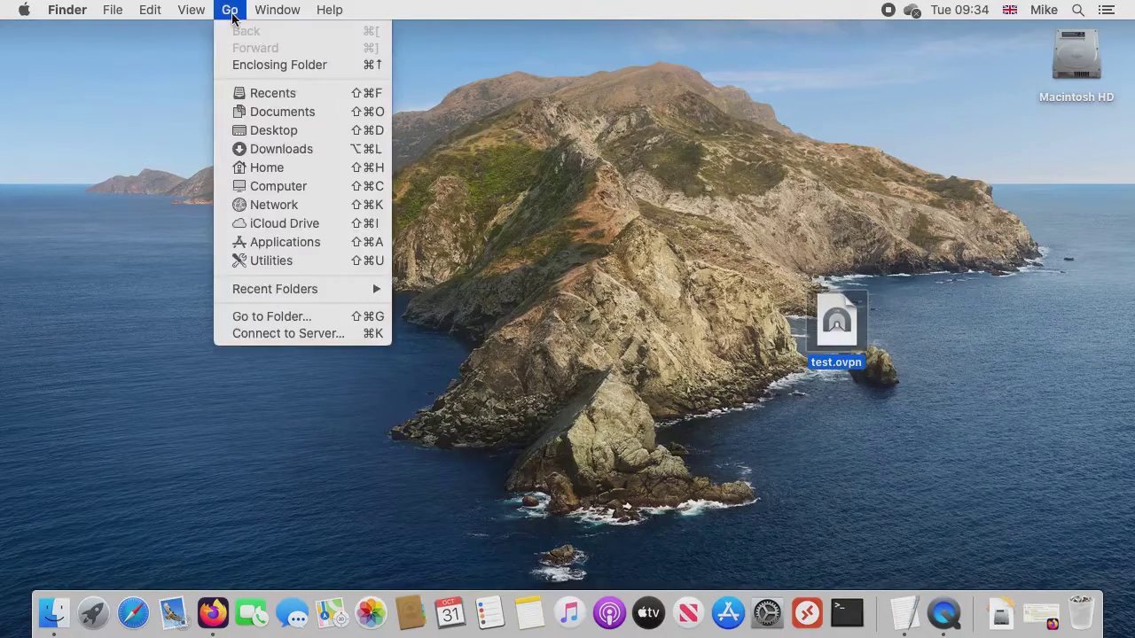
click(337, 188)
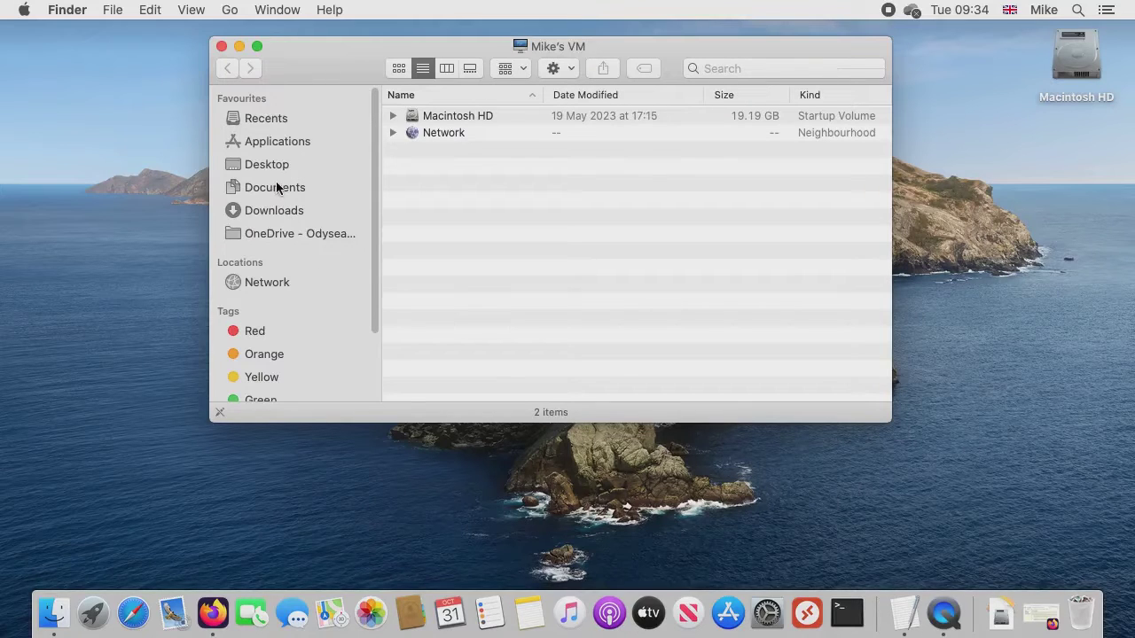
click(394, 116)
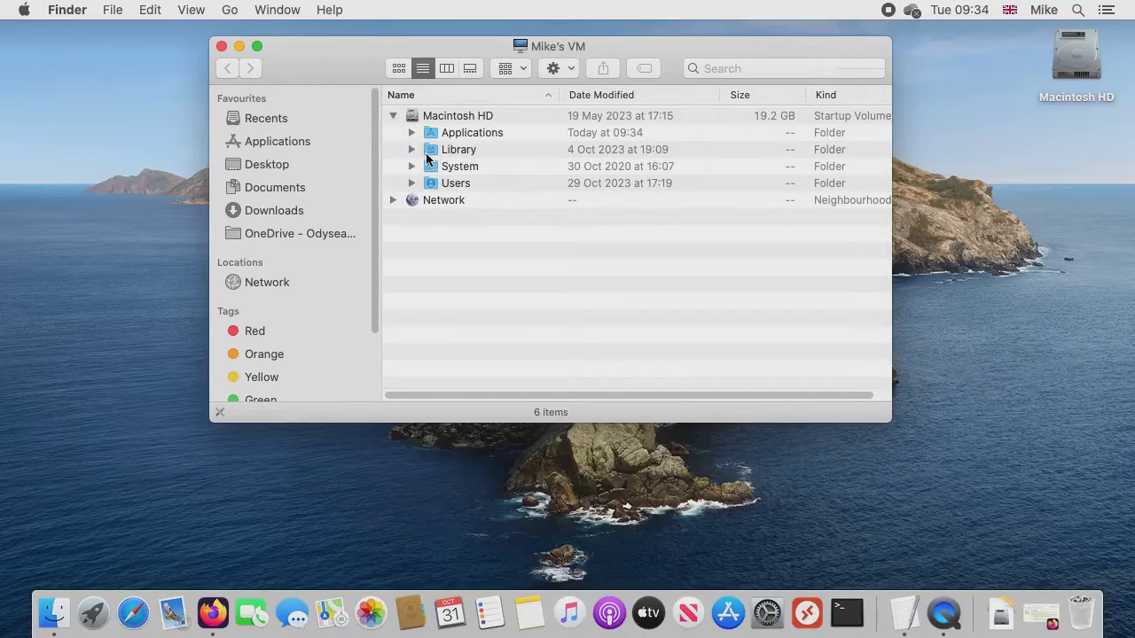
click(411, 150)
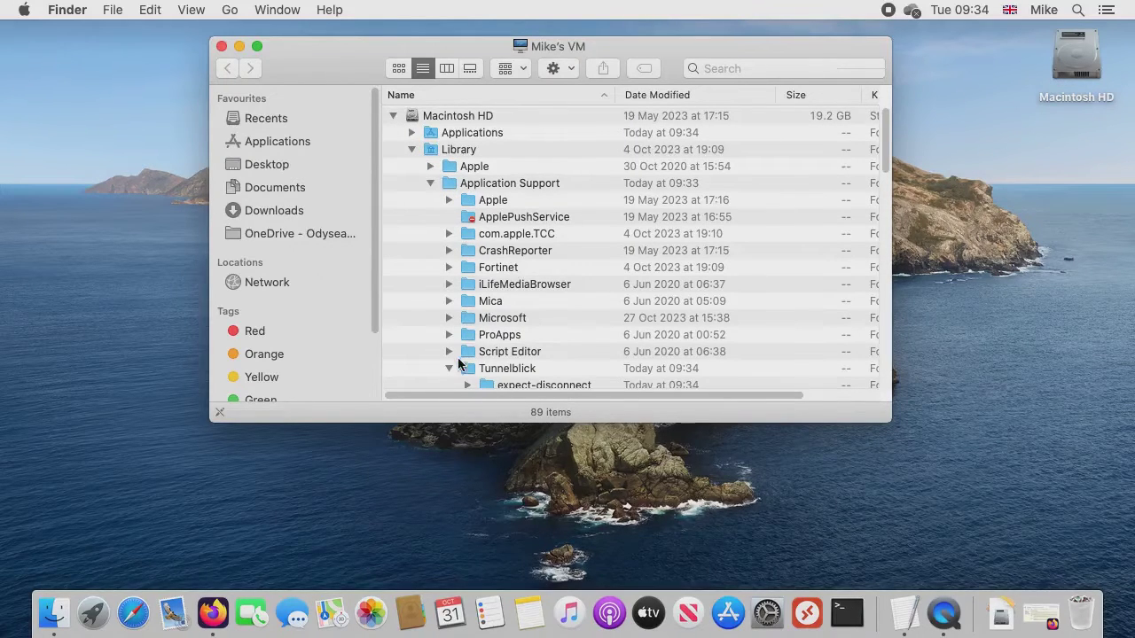
click(450, 369)
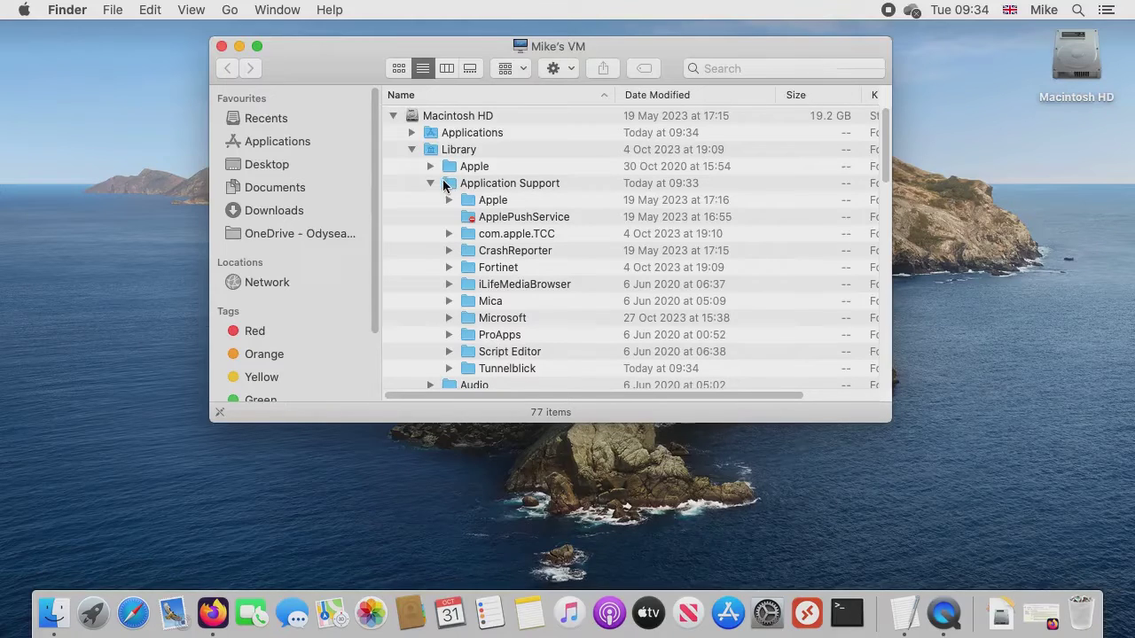
- Open Application Support, expand the Tunnelblick folder and select installer-temp
double_click(448, 184)
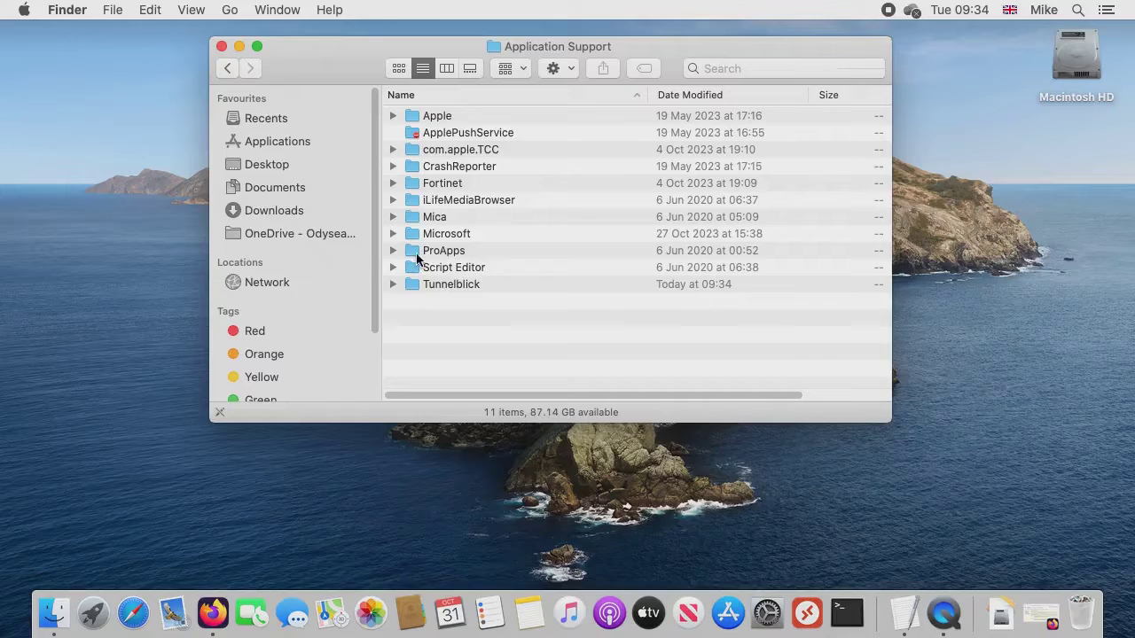
click(393, 284)
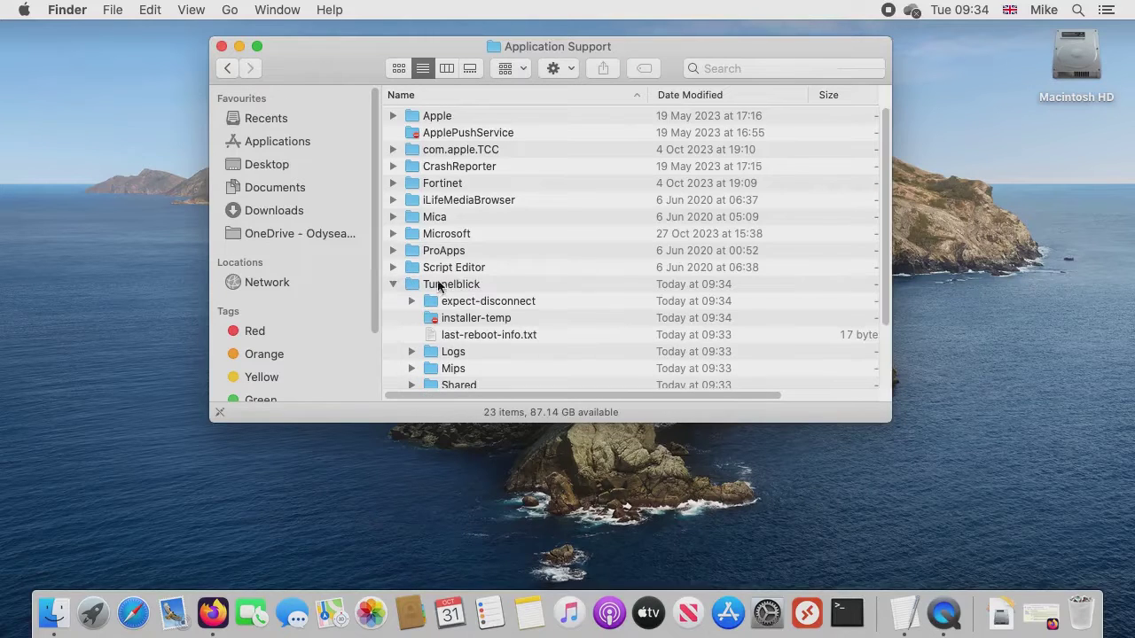
drag(887, 282, 891, 346)
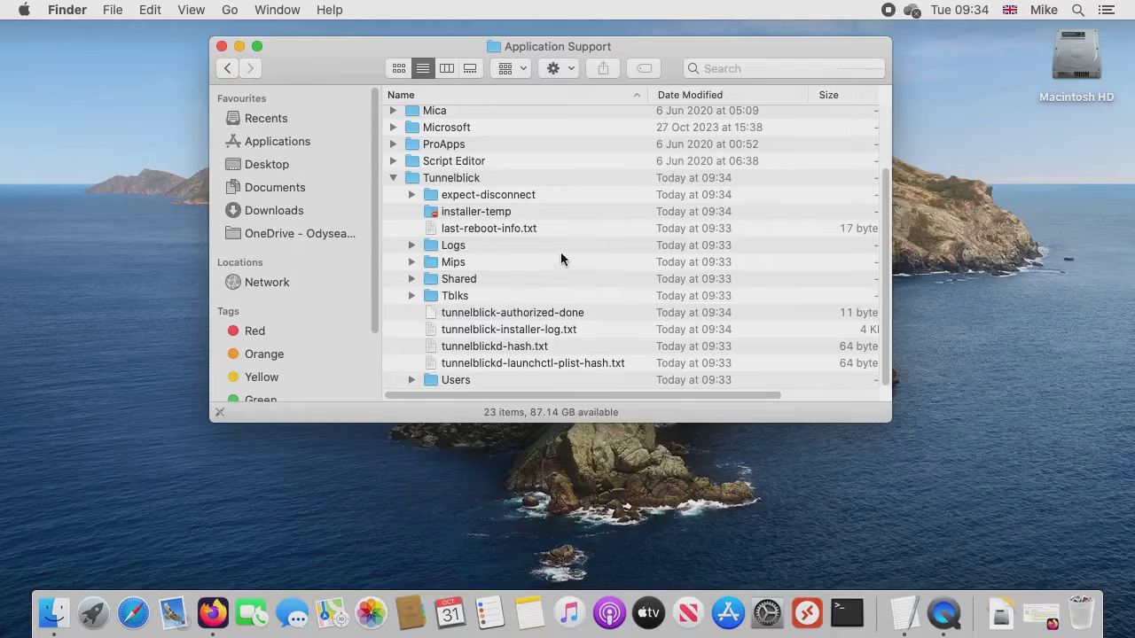
drag(588, 210, 492, 215)
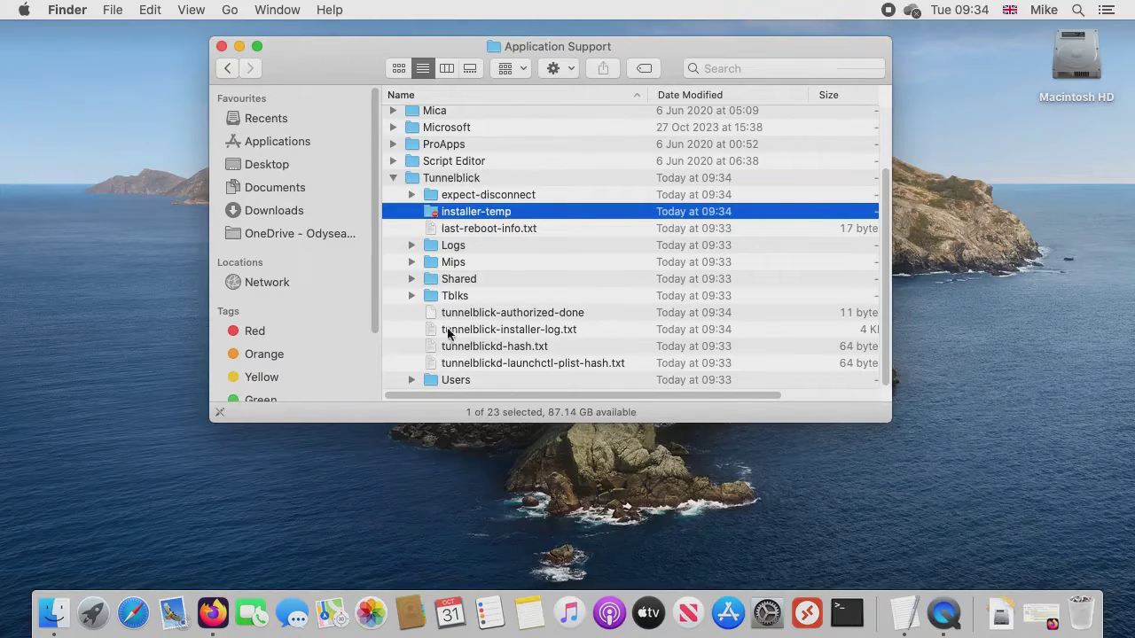
- Open tunnelblick-installer-log.txt in TextEdit and highlight the renamex_np 'Invalid argument' error lines
double_click(430, 334)
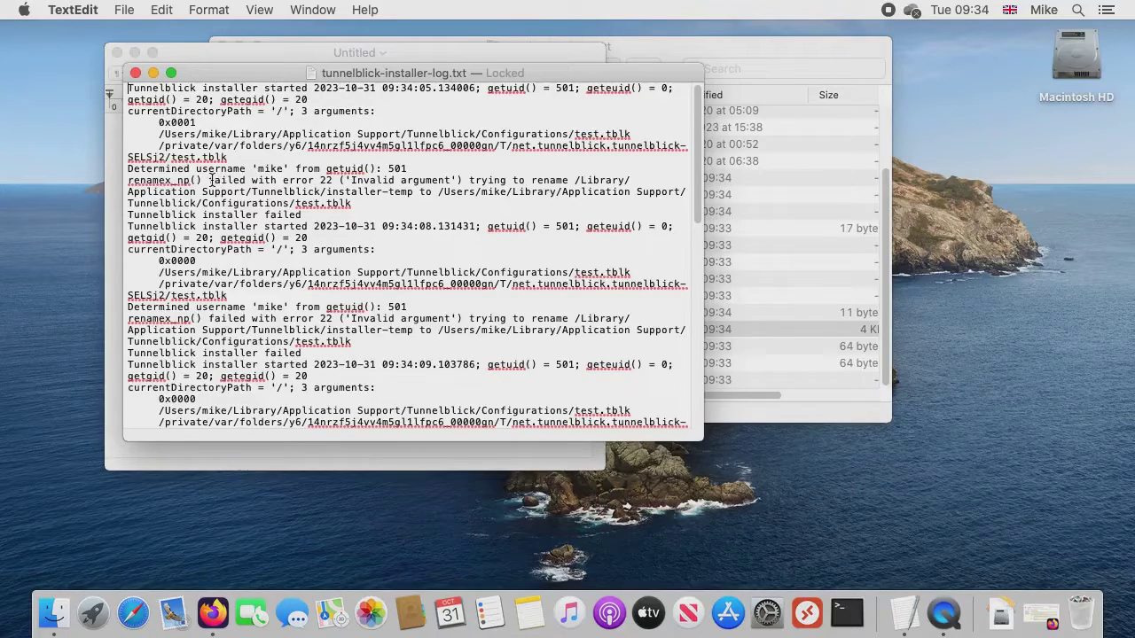
drag(210, 180, 362, 203)
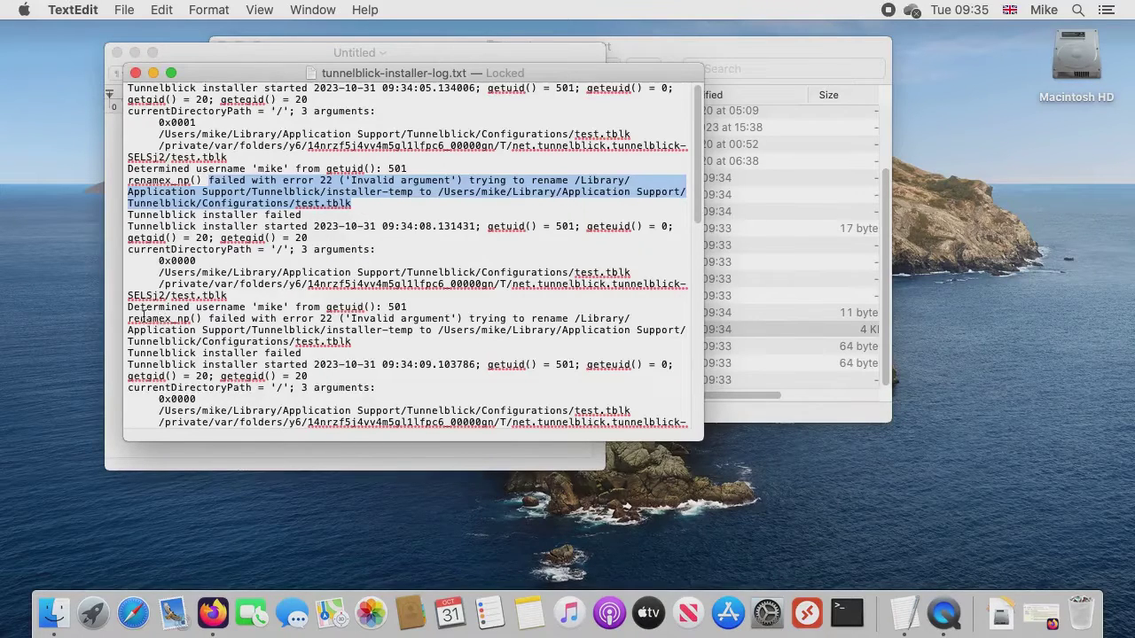
drag(128, 319, 355, 339)
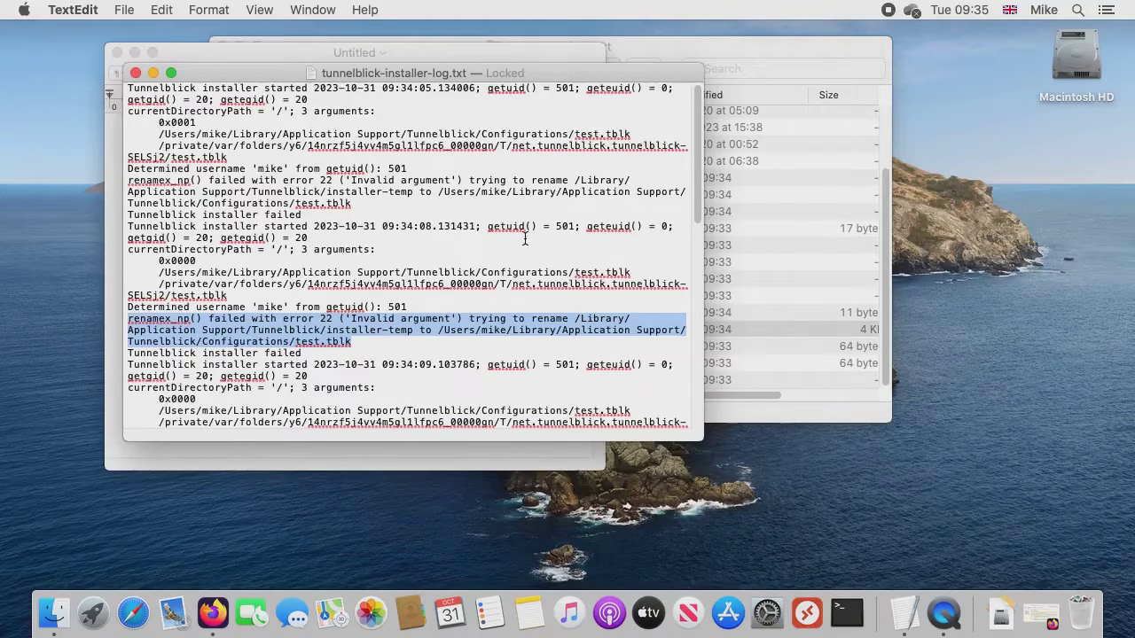
click(73, 10)
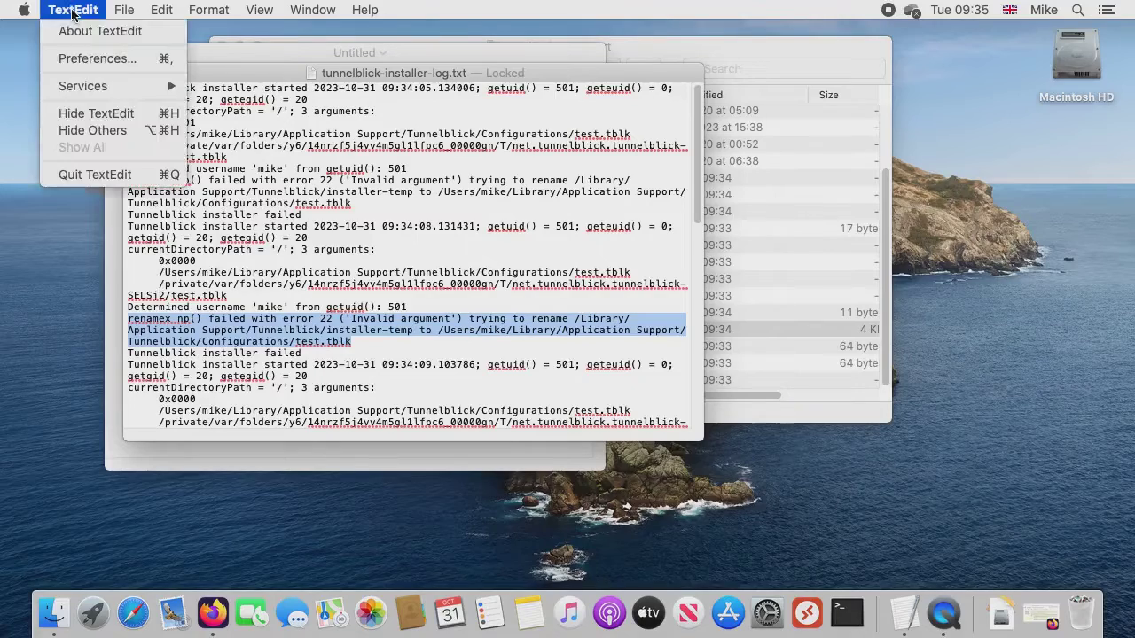
- Quit TextEdit, collapse the Tunnelblick folder and close the Application Support window
click(117, 176)
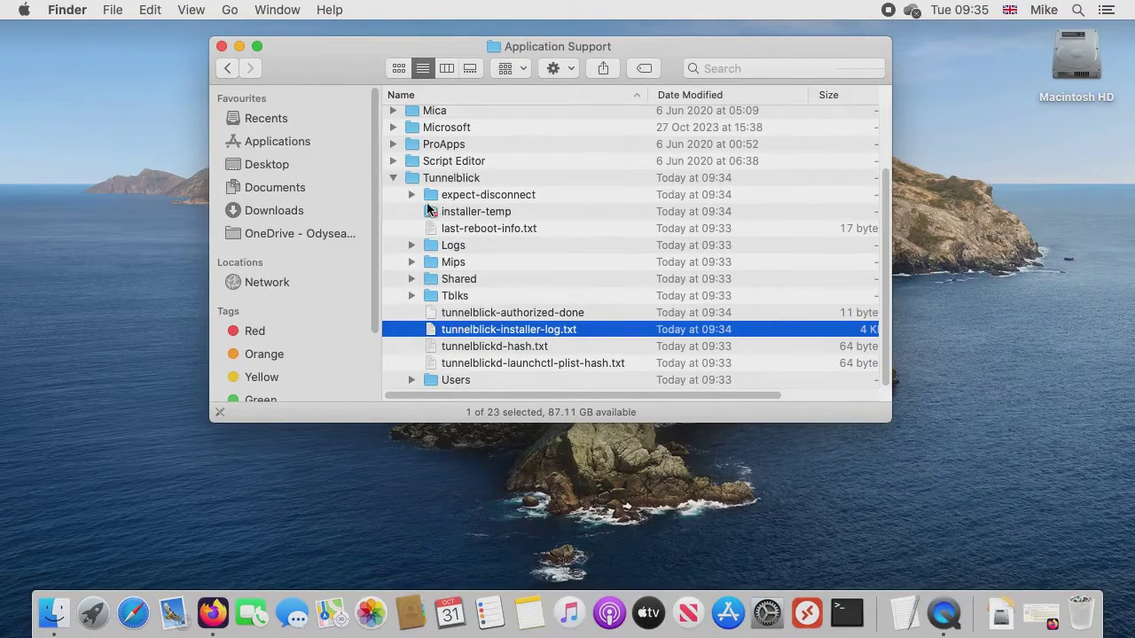
click(393, 178)
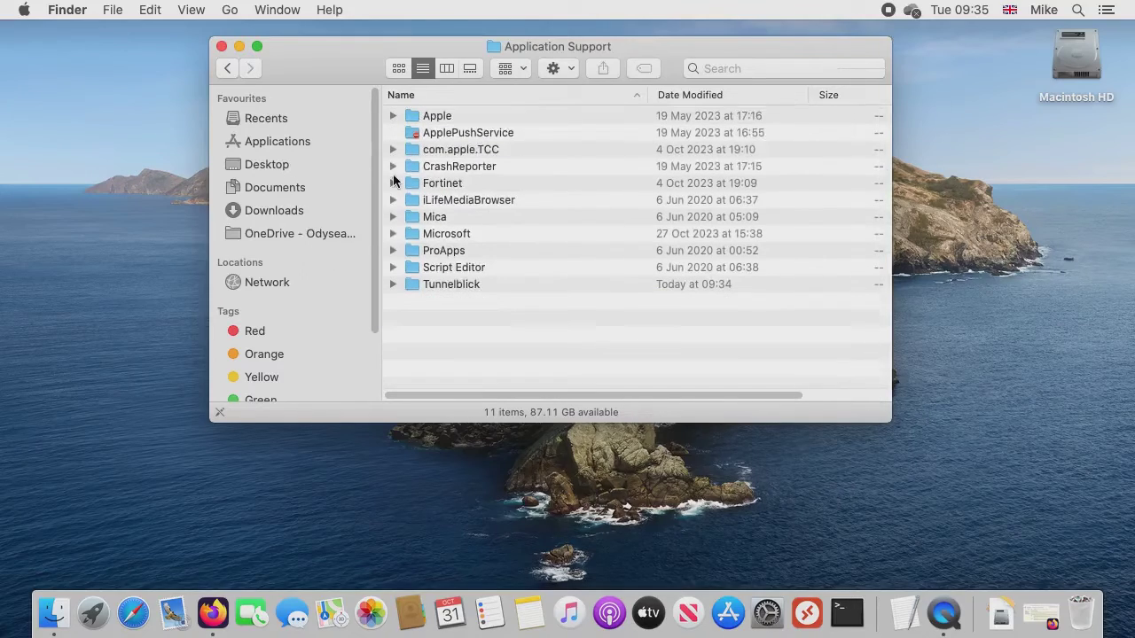
click(221, 47)
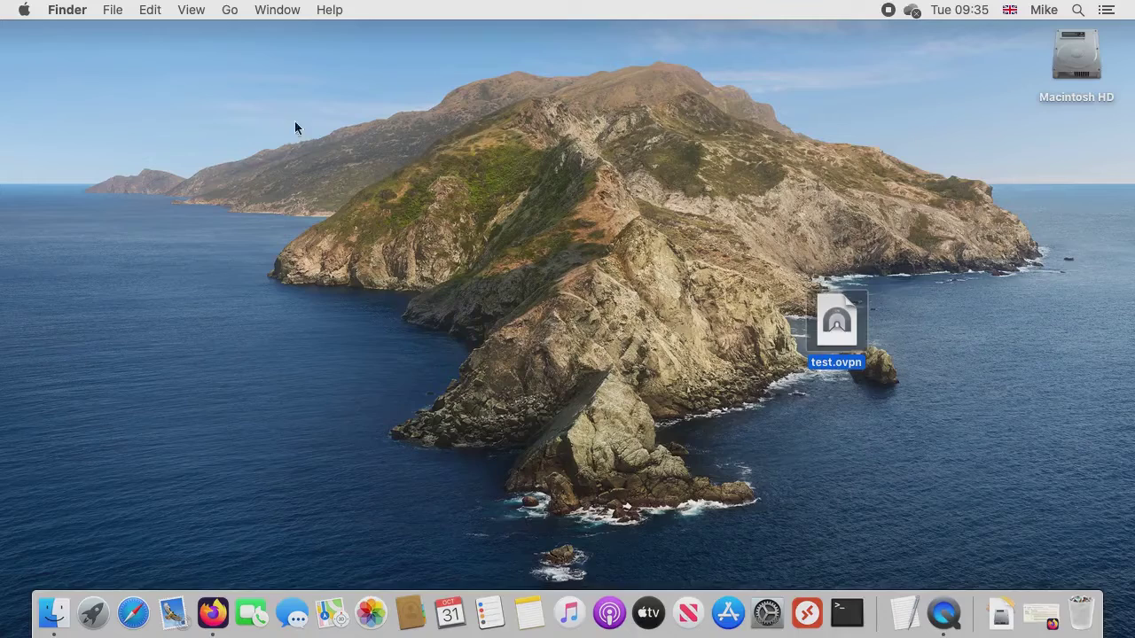
click(21, 10)
mouse_move(138, 109)
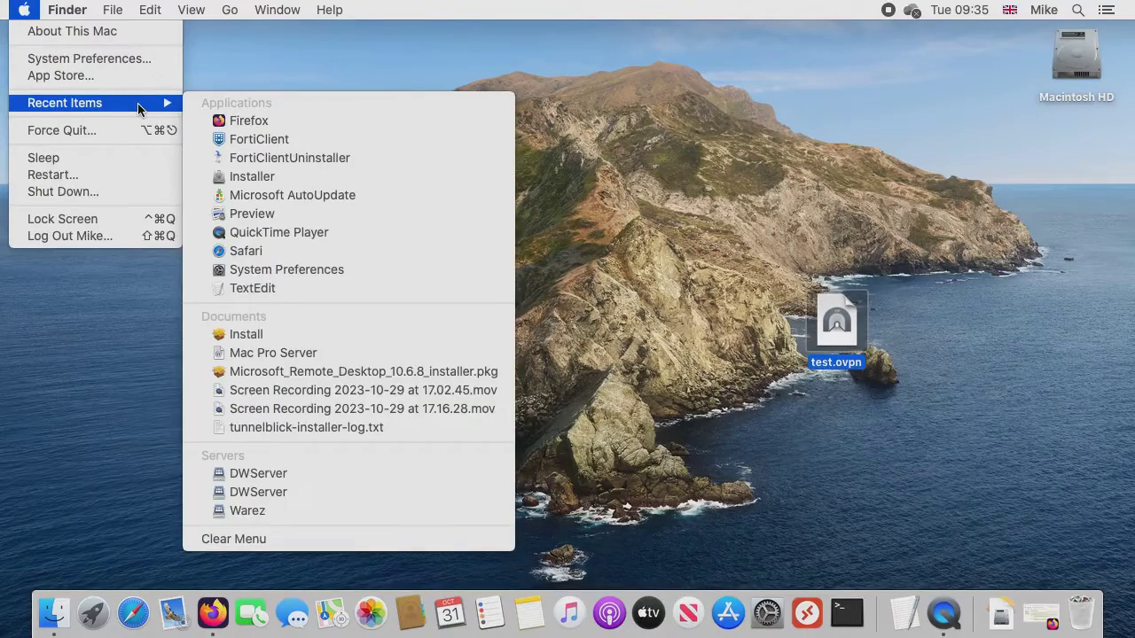
click(281, 62)
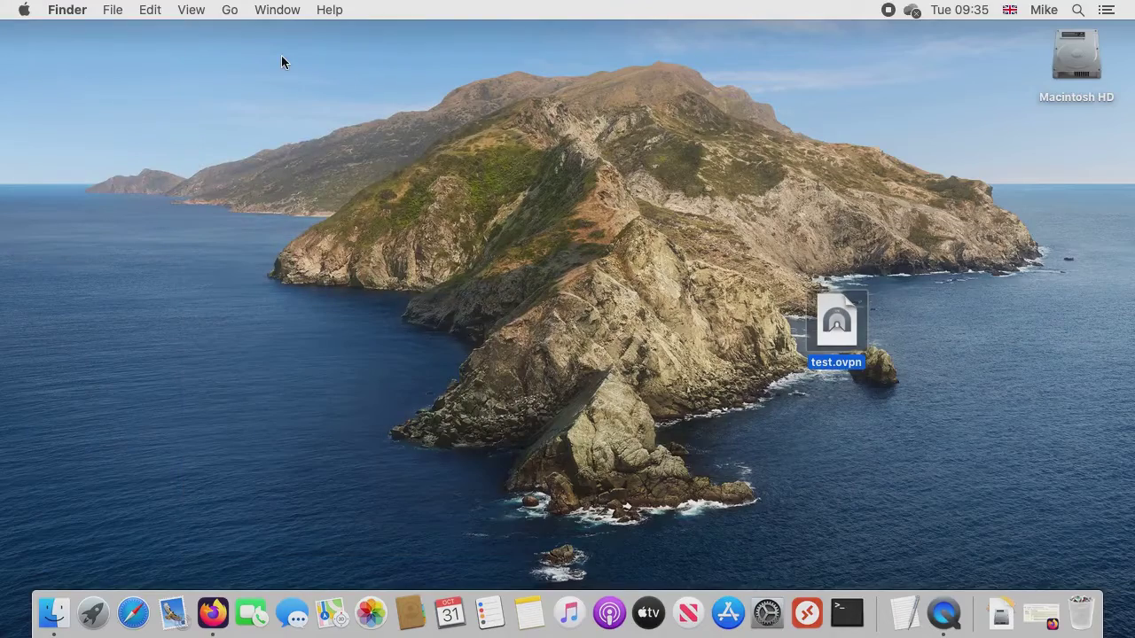
- Relaunch Tunnelblick from the Applications folder and confirm you have configuration files
click(229, 10)
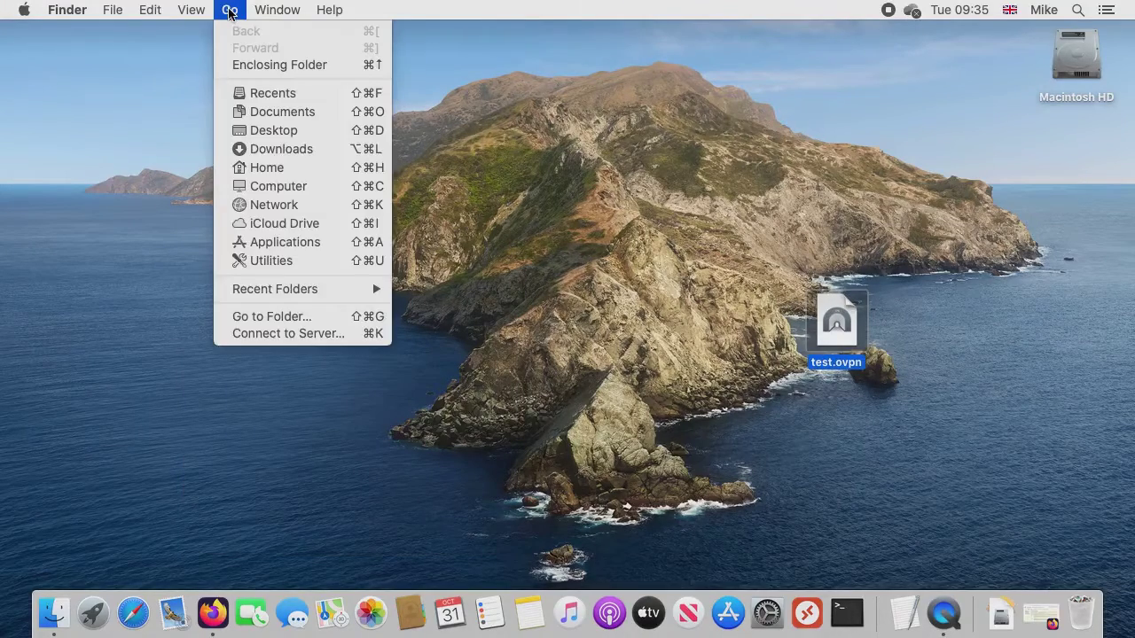
click(294, 244)
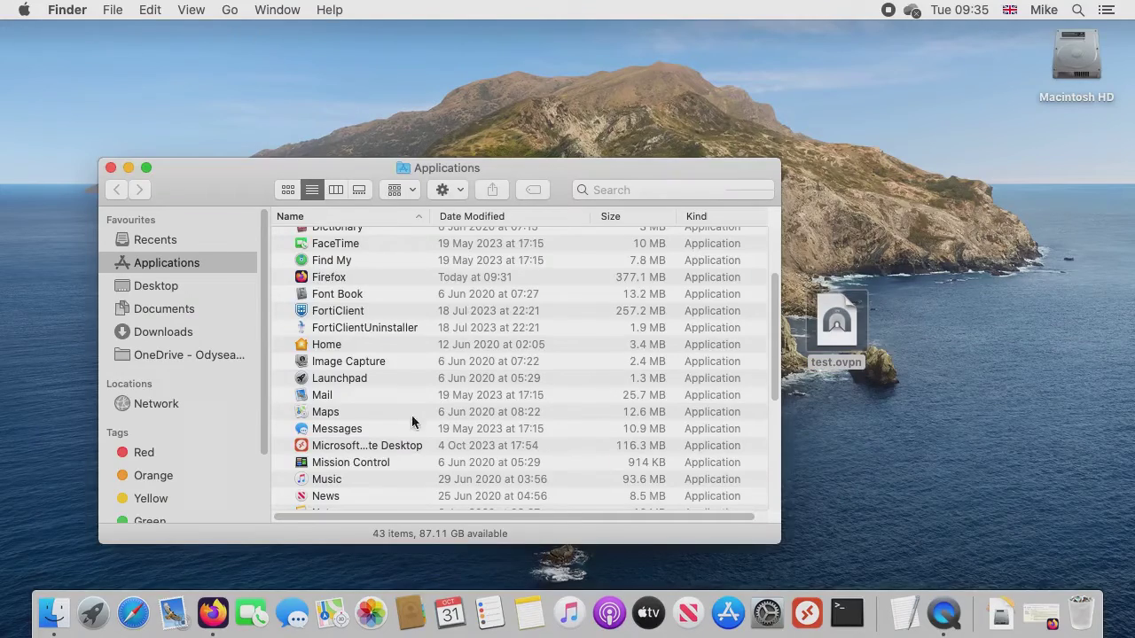
scroll(423, 446, down, 10)
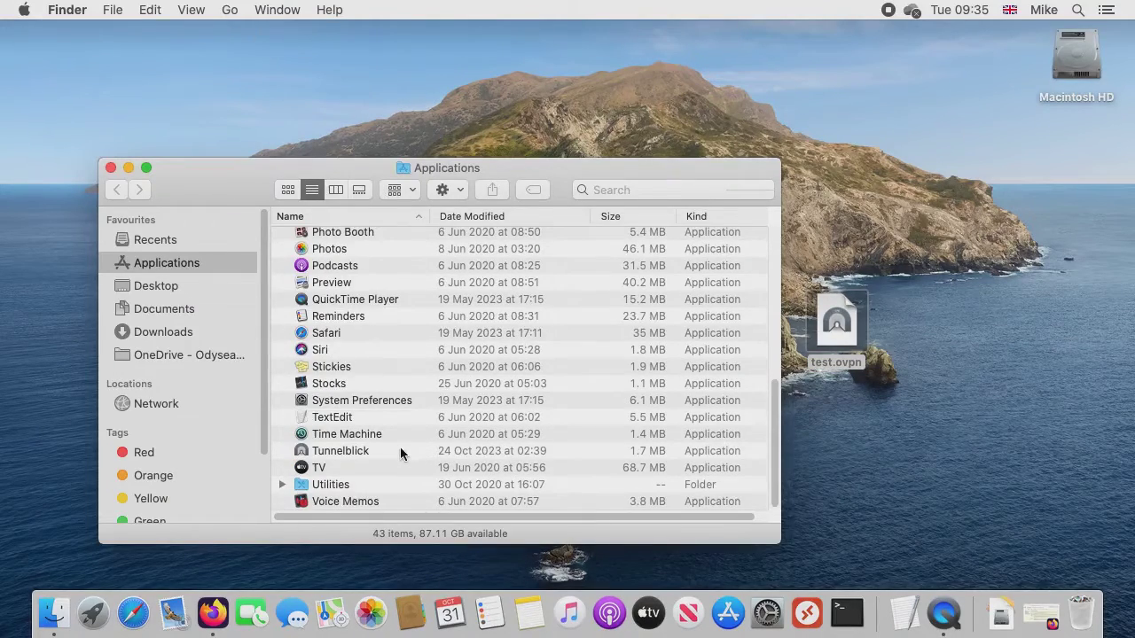
click(299, 452)
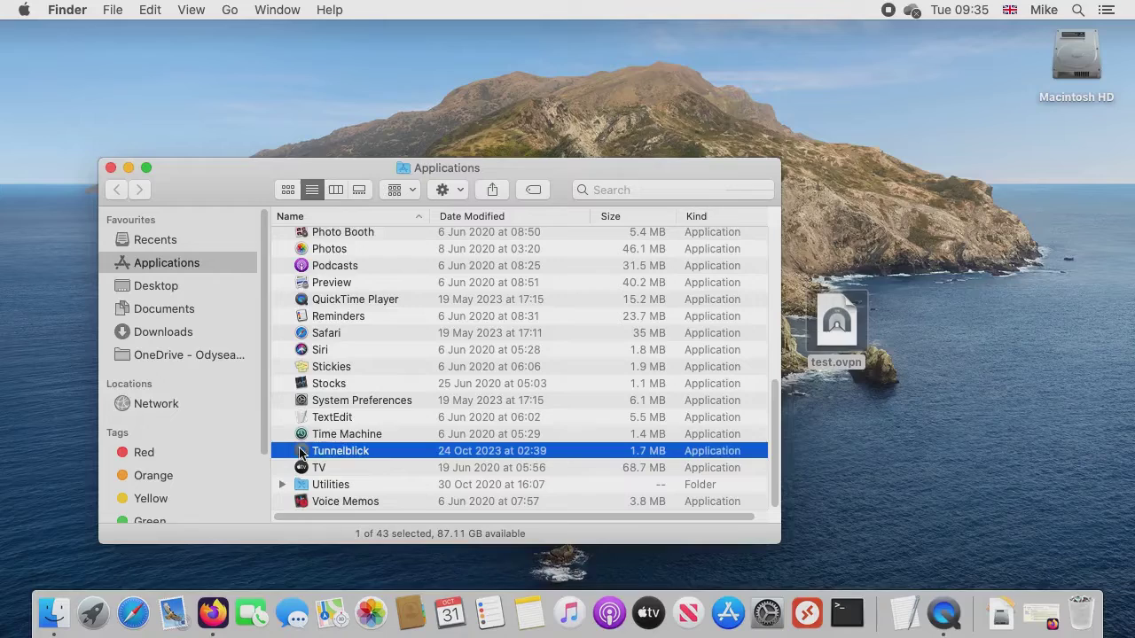
double_click(300, 452)
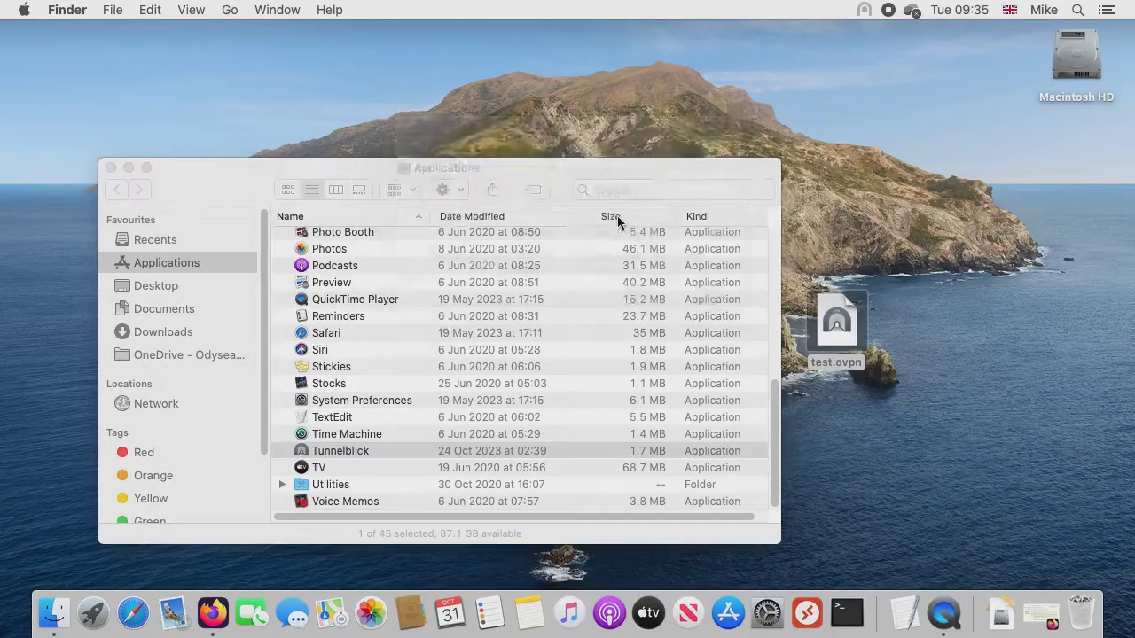
click(735, 337)
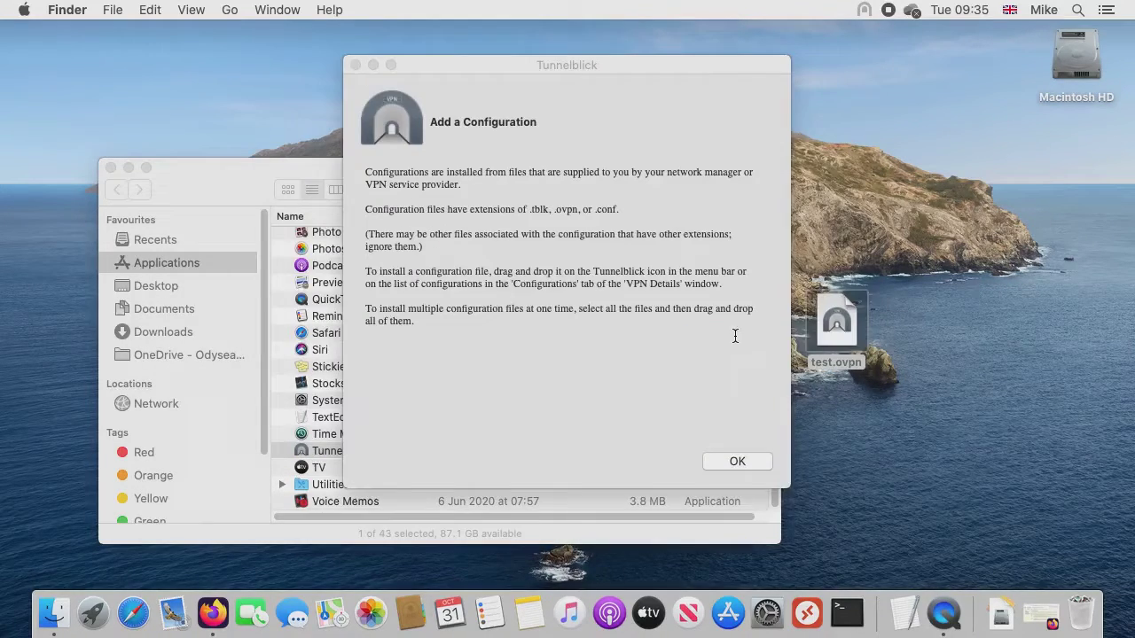
click(740, 463)
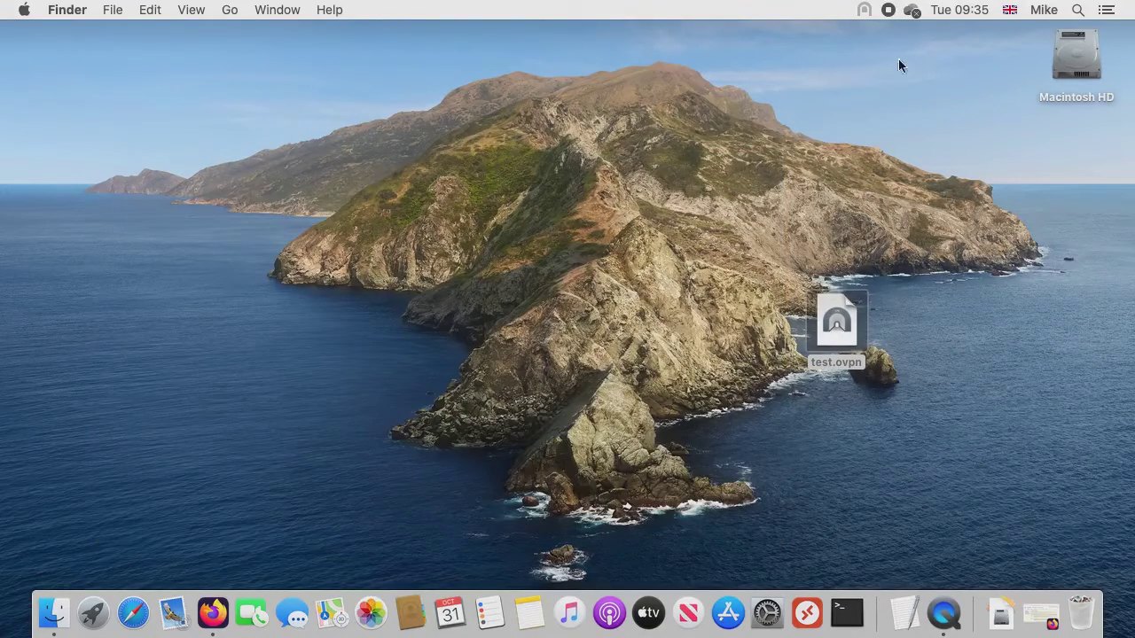
- In VPN Details Preferences, uncheck 'Require administrator authorization to install all configurations', approving with the admin password
click(863, 11)
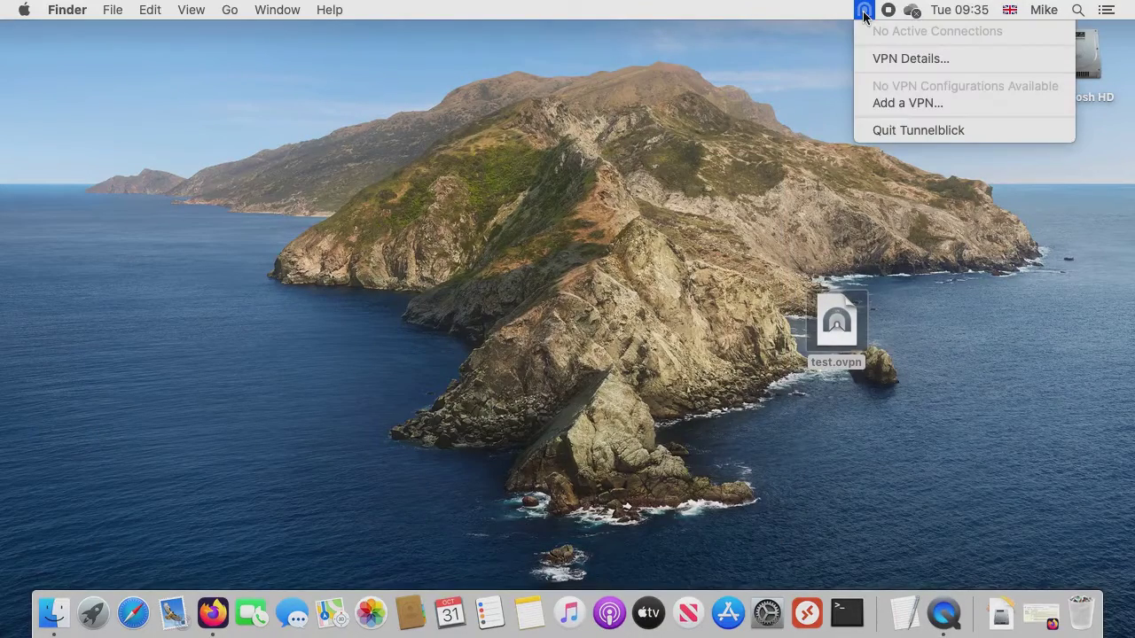
click(869, 57)
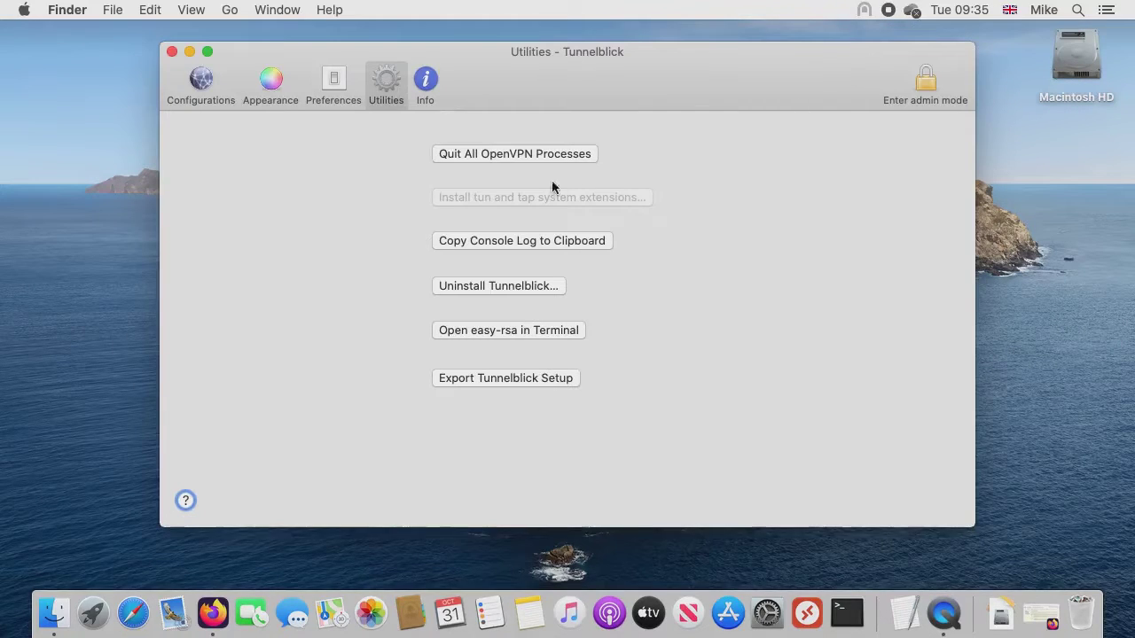
click(334, 97)
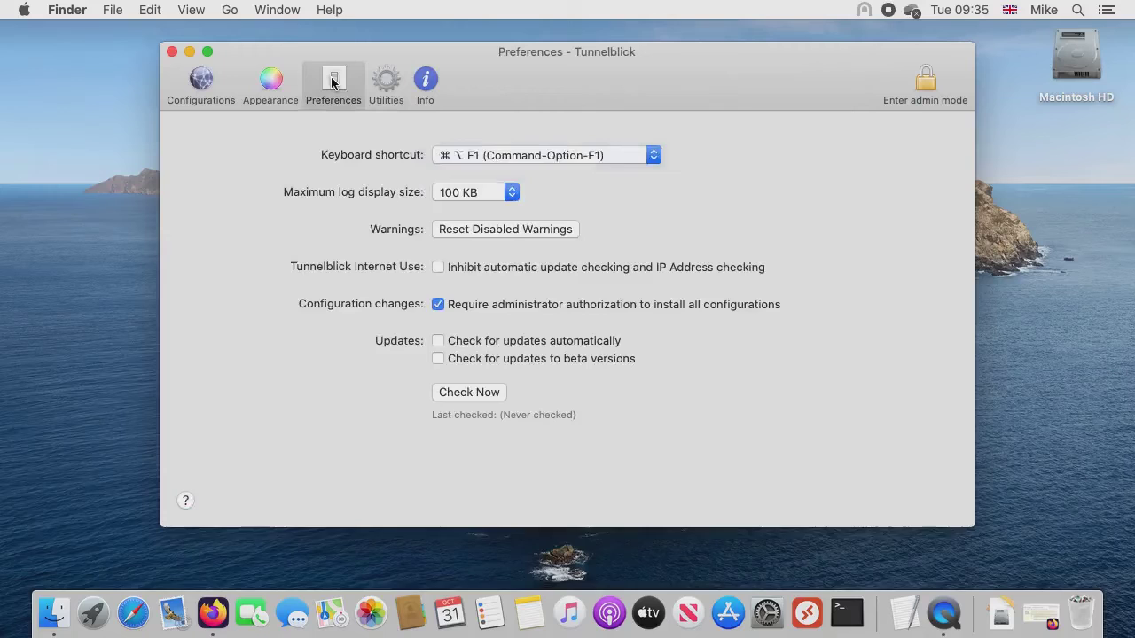
click(438, 304)
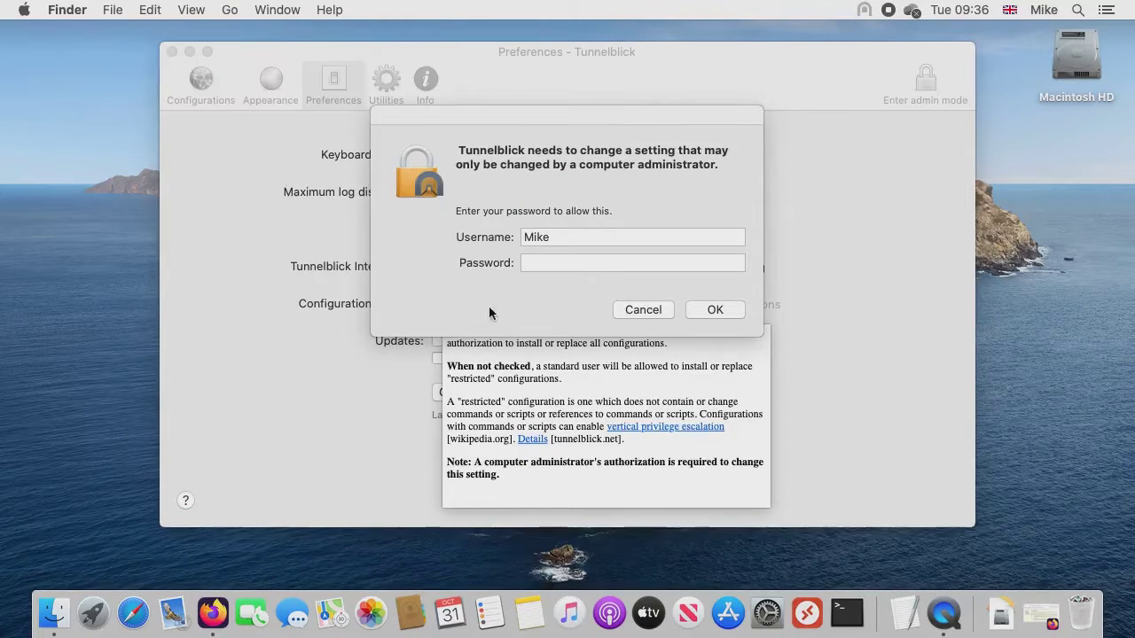
click(555, 263)
text(***)
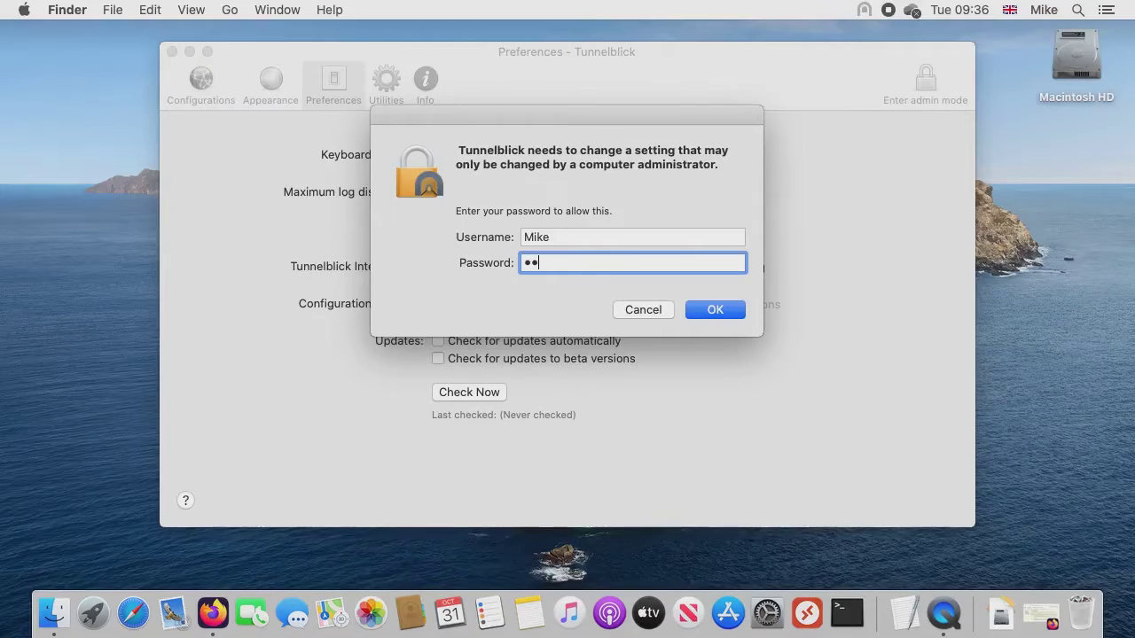
text(*)
click(704, 306)
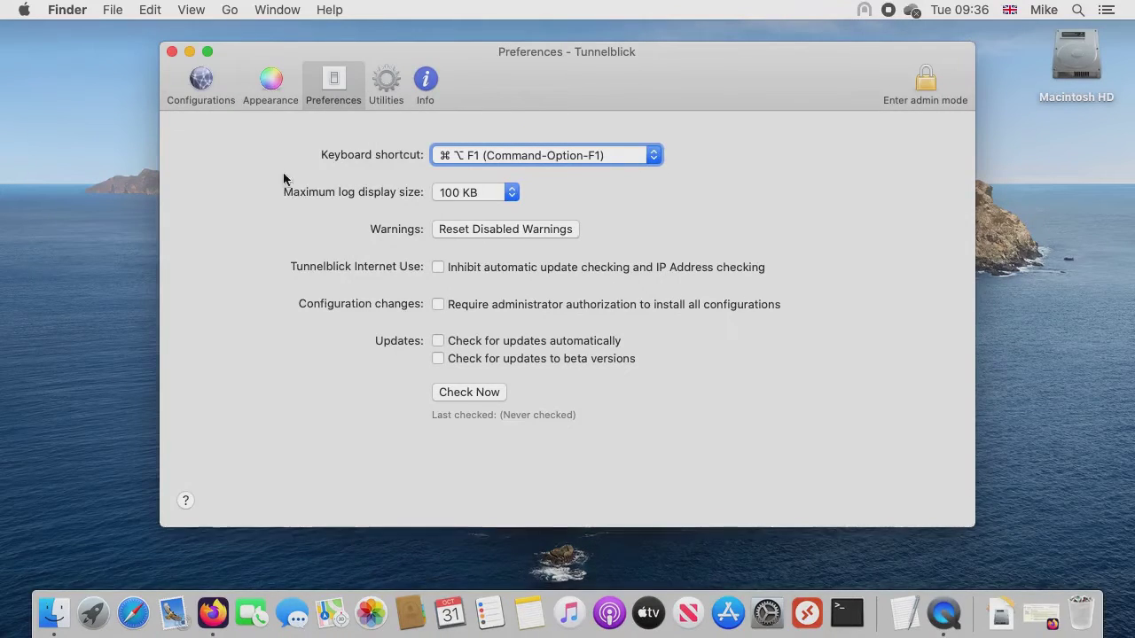
- Close Preferences, drop test.ovpn onto the menu-bar icon, install it for Only Me and acknowledge the notice
click(172, 52)
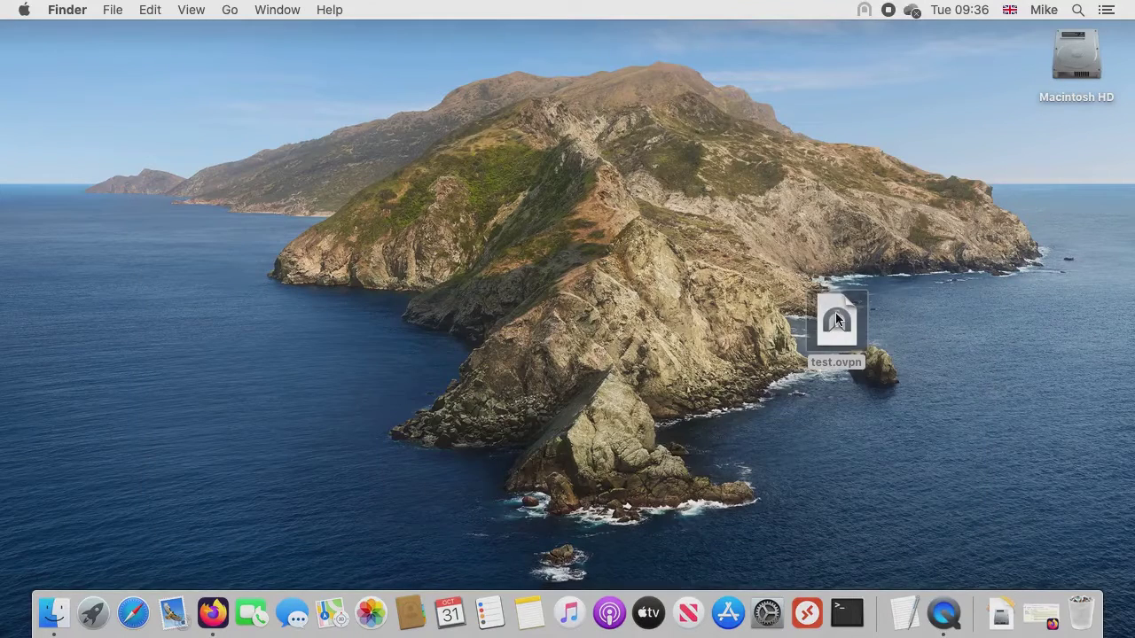
drag(842, 314, 866, 21)
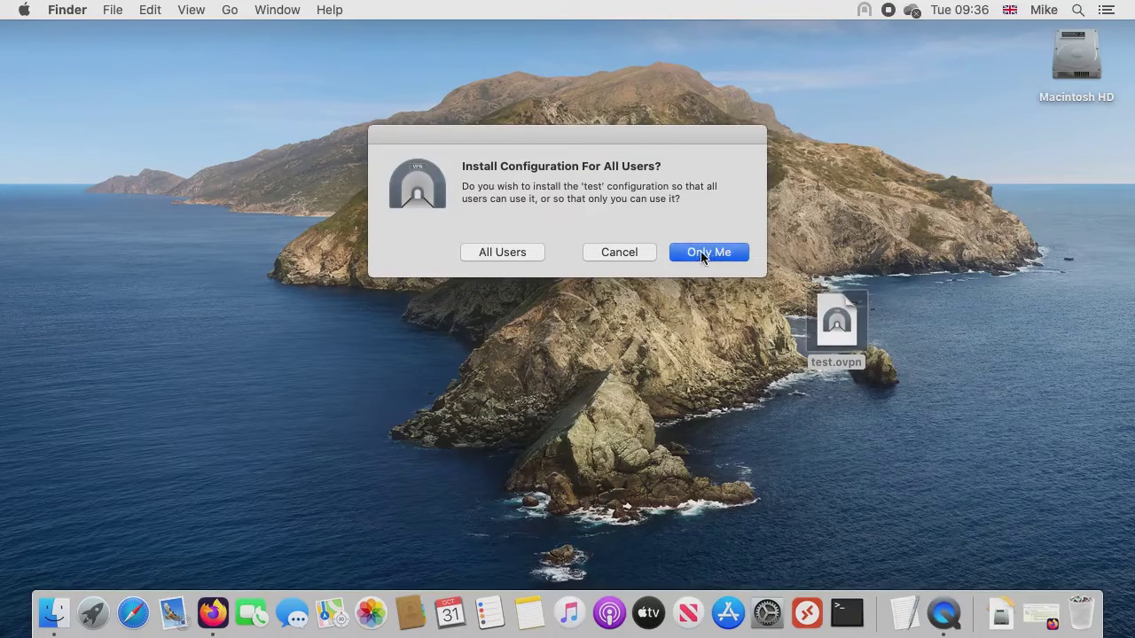
click(702, 255)
click(692, 261)
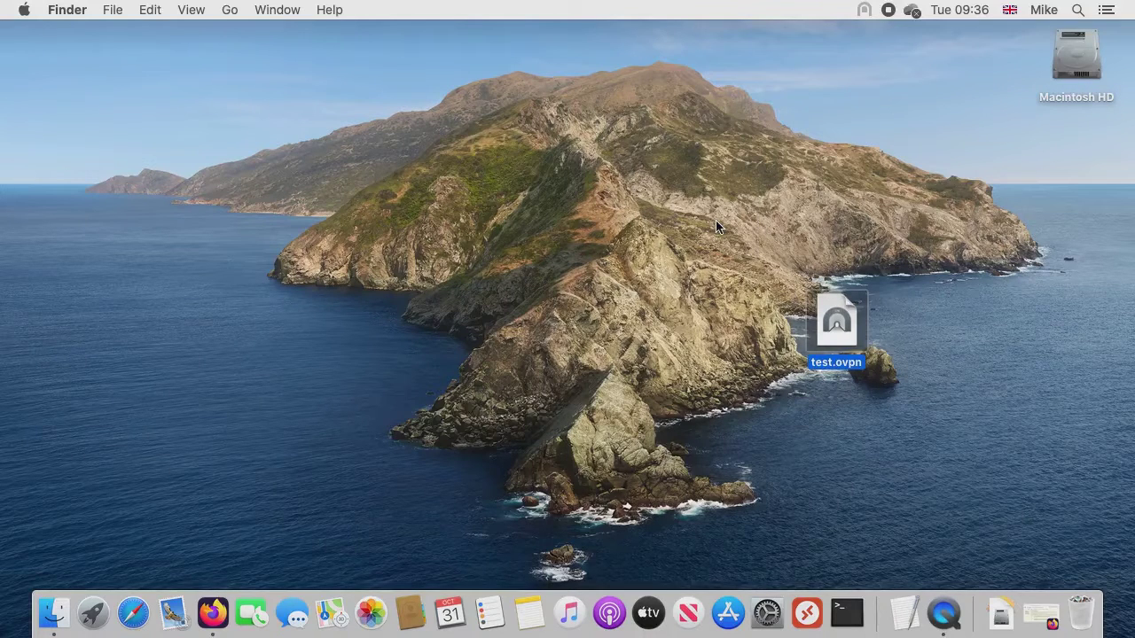
- Connect the test VPN from the Tunnelblick menu-bar icon, then disconnect it
click(863, 10)
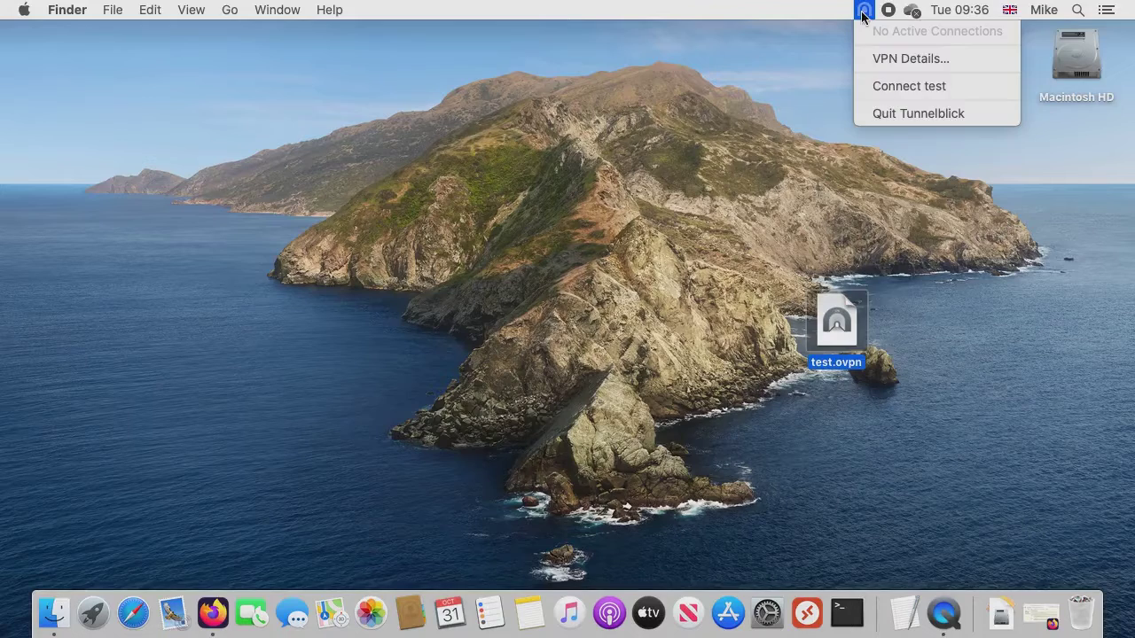
click(881, 86)
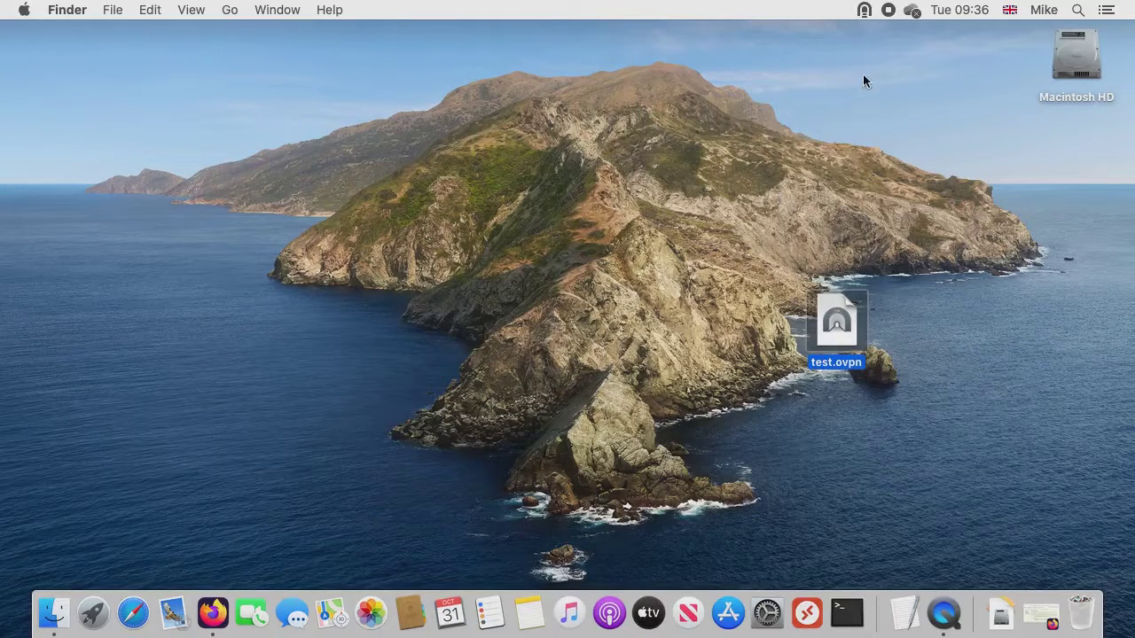
click(864, 10)
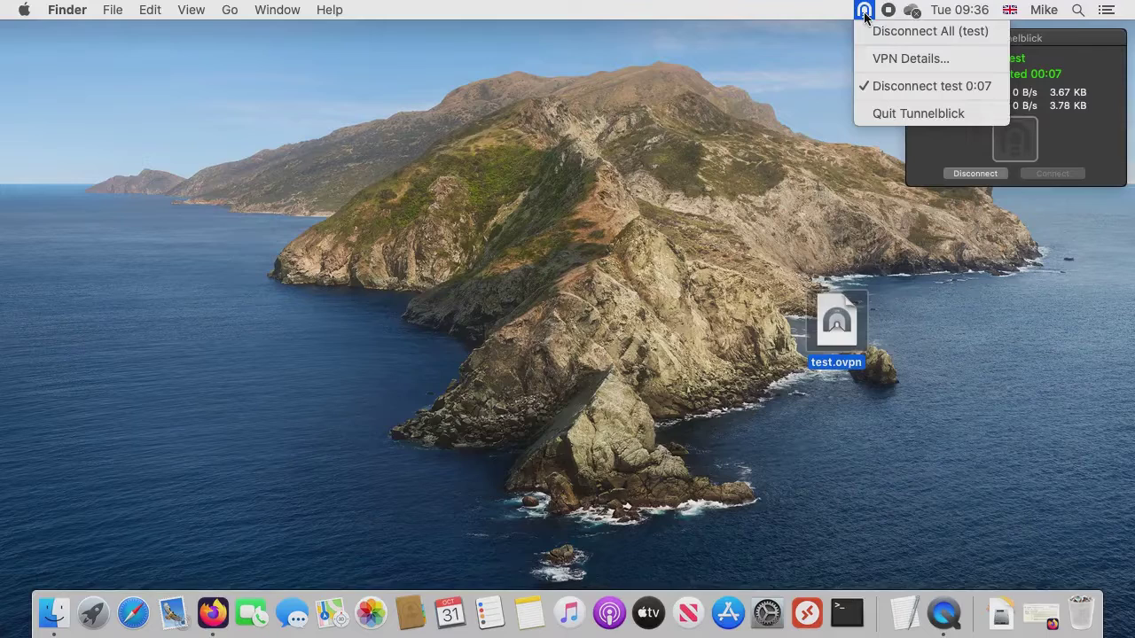
click(886, 86)
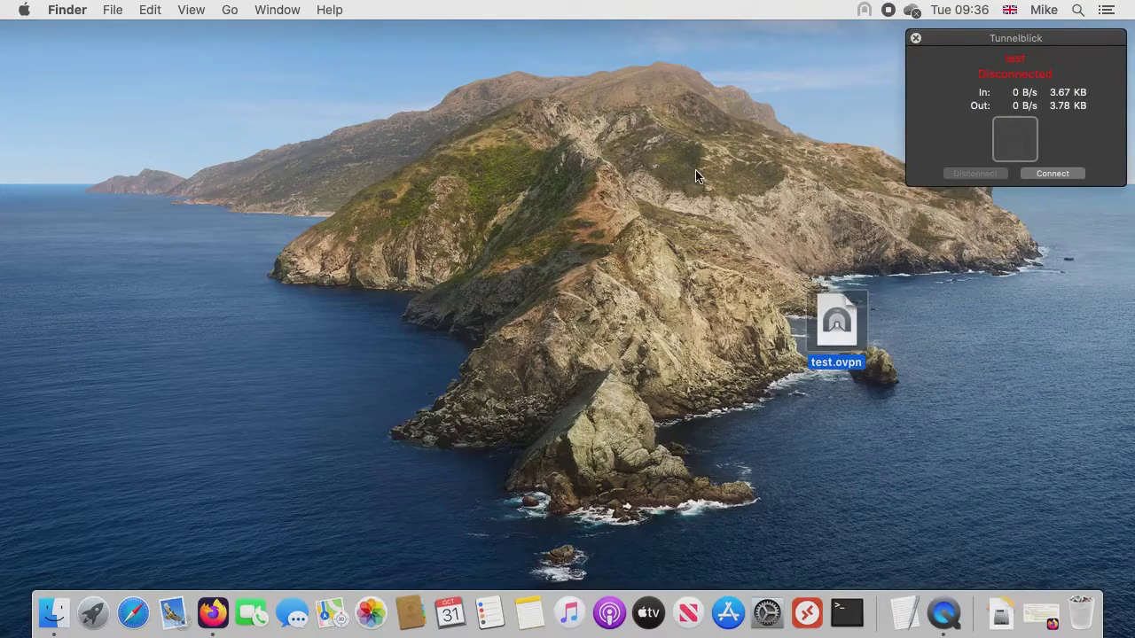